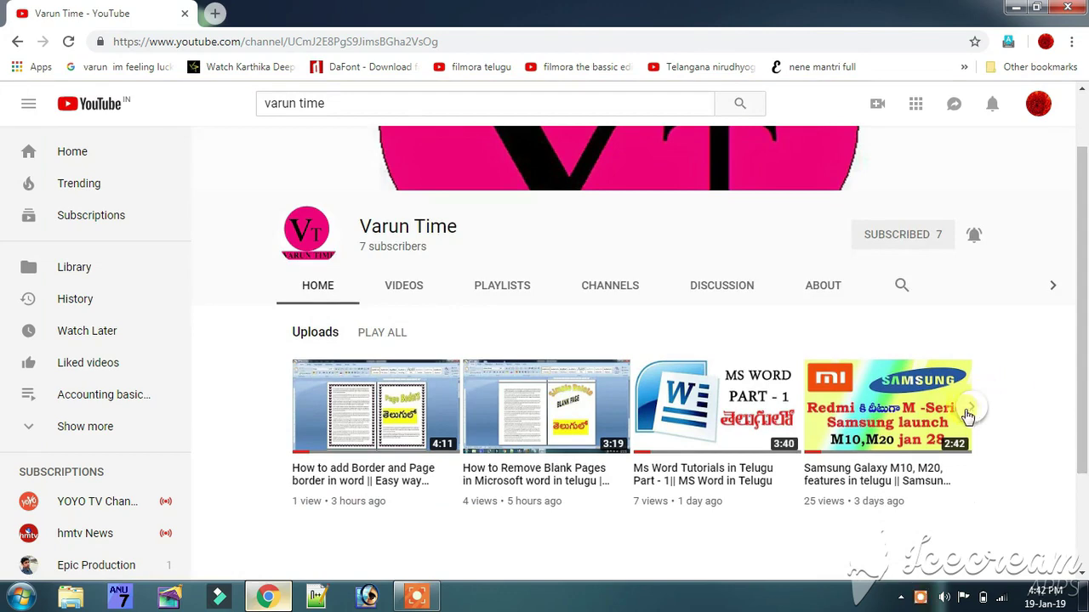
Browse further through the Varun Time channel's uploads and return to the channel header.
left_click(970, 407)
scroll(822, 378, "up", 1)
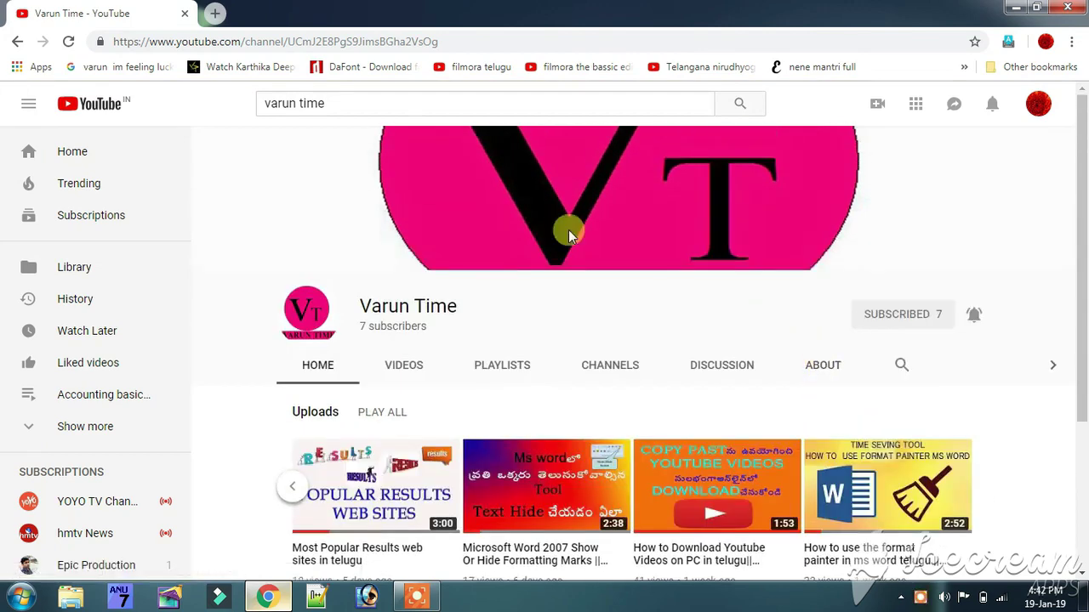
left_click(919, 598)
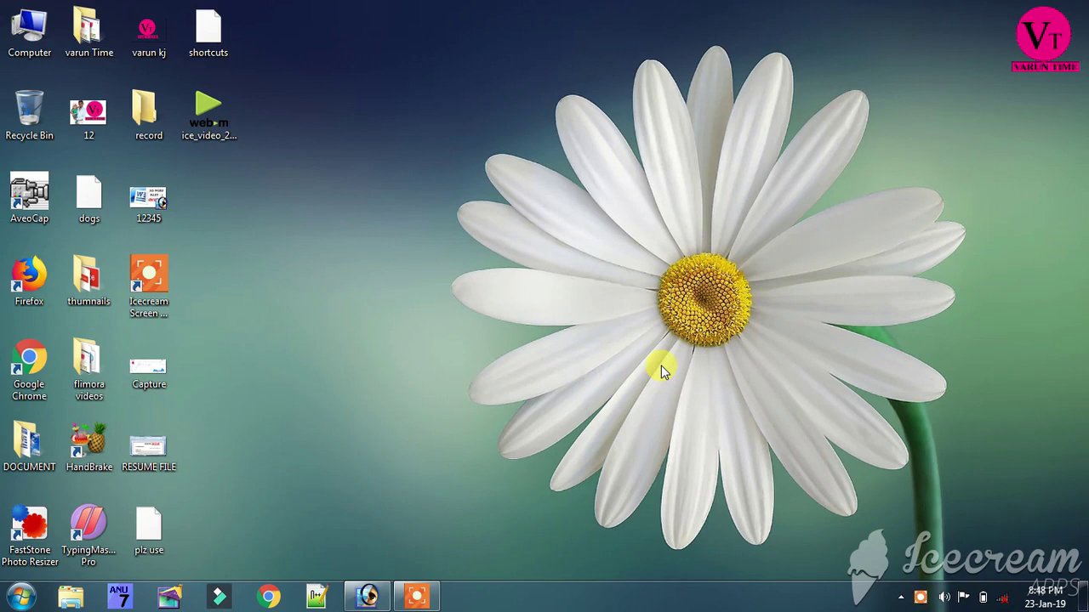
Select the Icecream Screen Recorder desktop icon and move the selection through the neighbouring icons to the flimora videos folder.
key("i")
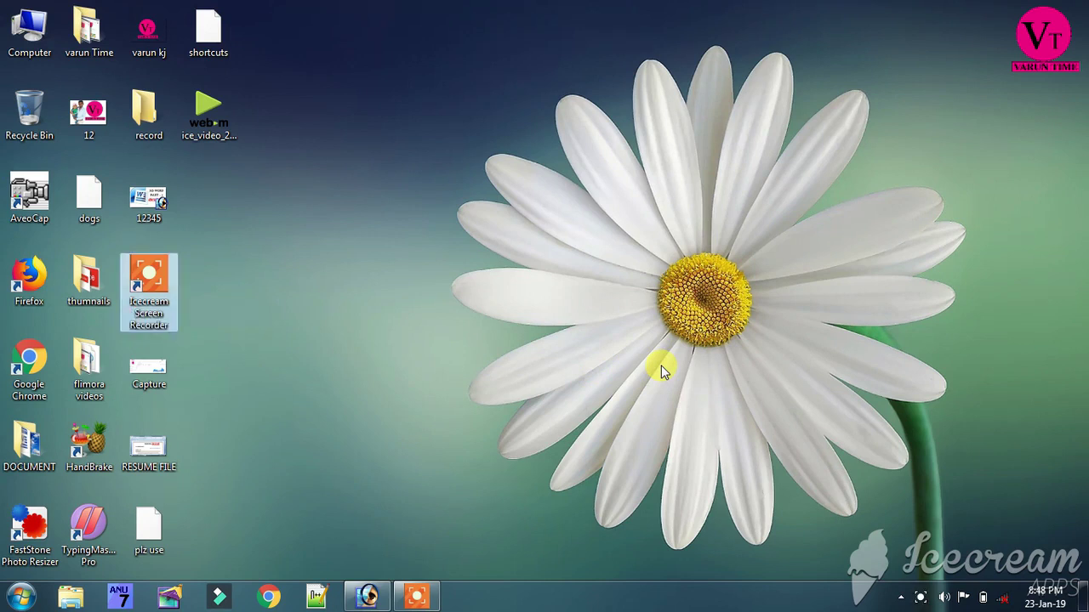
key("Up")
key("Up")
key("Left")
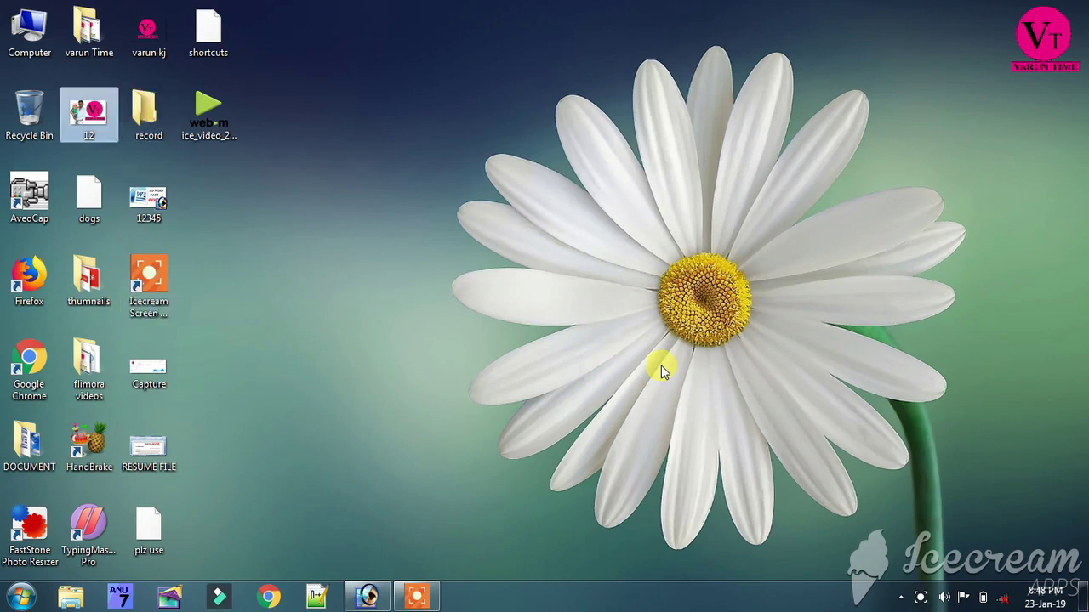
key("Right")
key("Right")
key("Left")
key("Left")
key("Up")
key("Down")
key("Down")
key("Down")
key("Down")
key("Left")
key("Up")
key("Down")
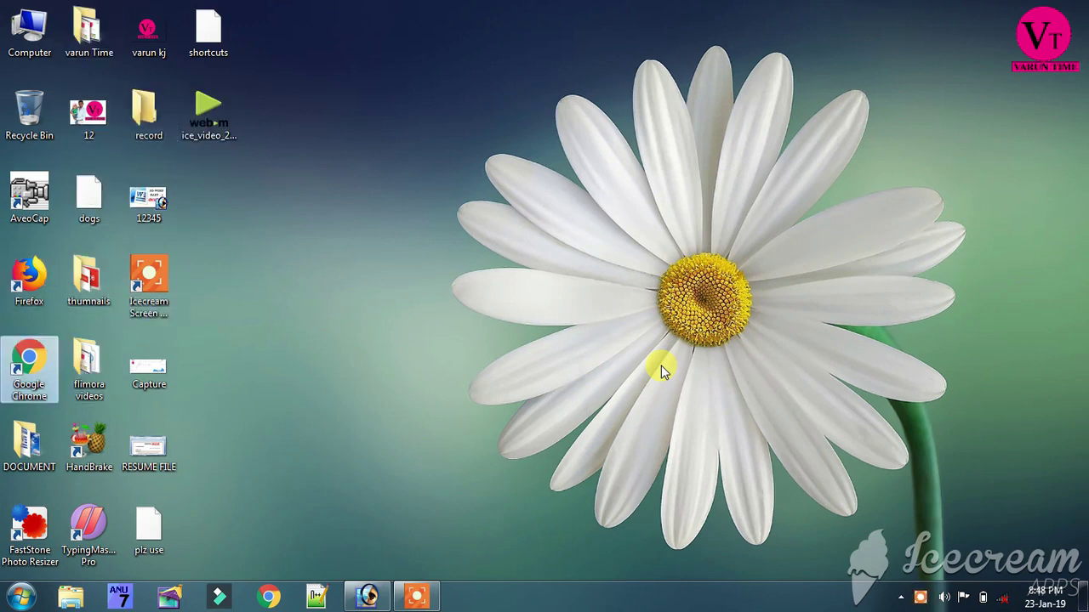
key("Down")
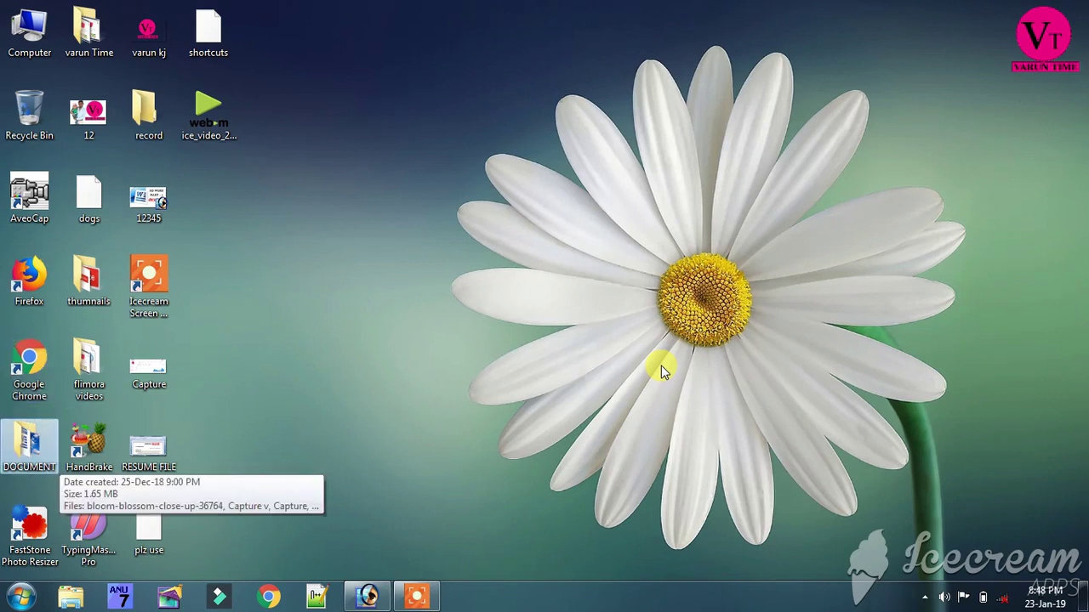
key("Up")
key("Right")
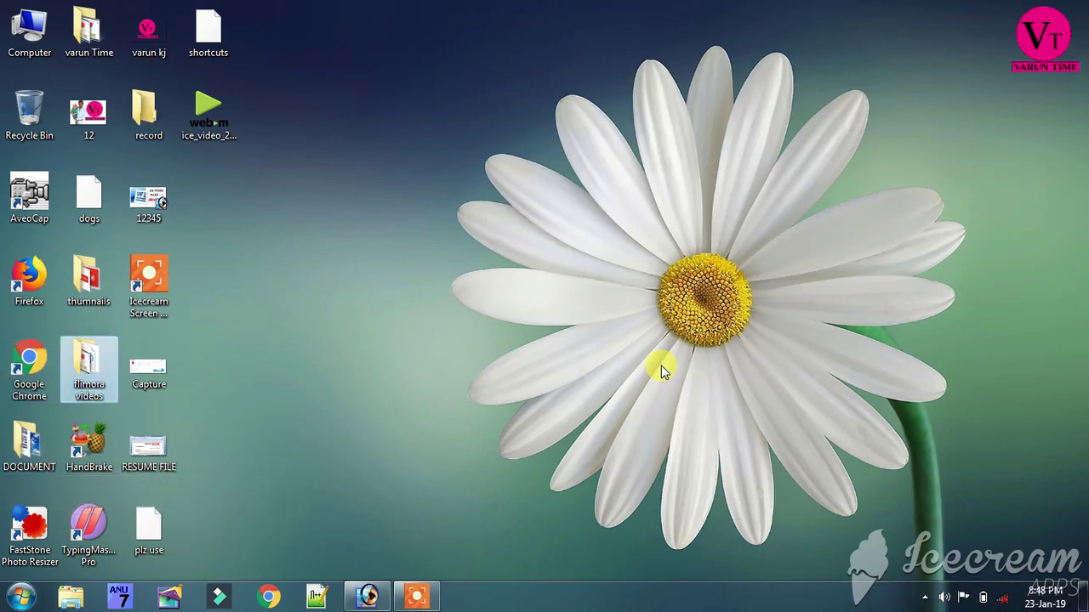
Jump the desktop selection by initial letter to the ice_video file, the Recycle Bin and Firefox.
key("i")
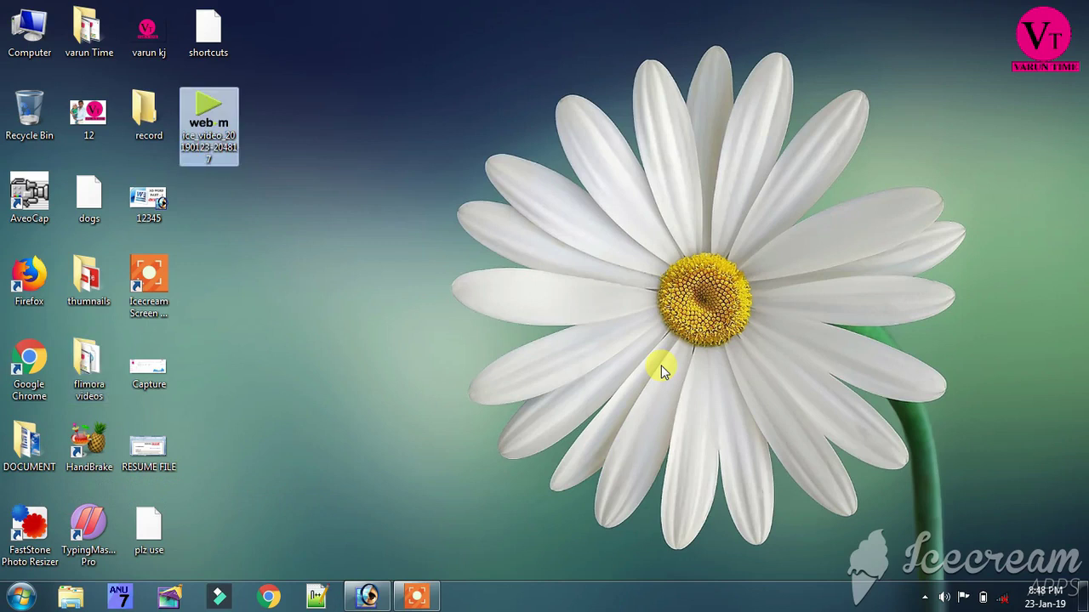
key("r")
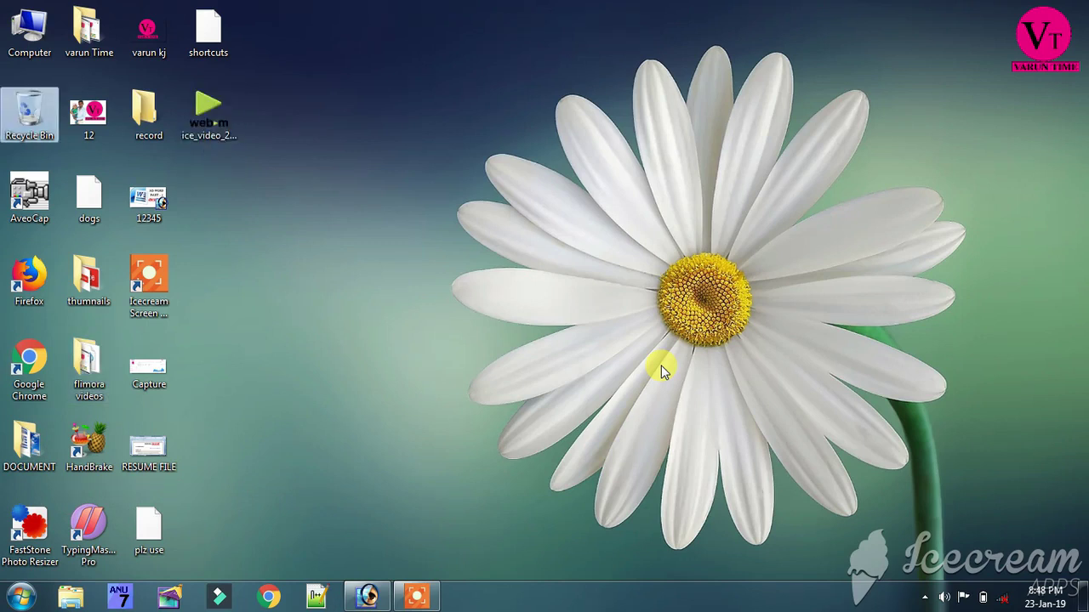
key("f")
key("f")
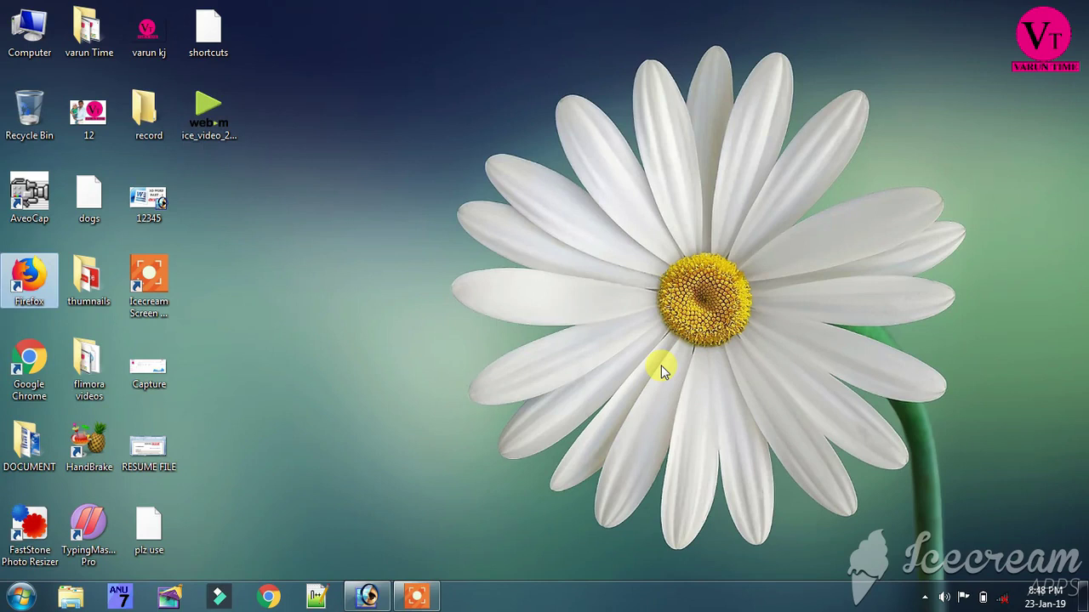
Select the Computer icon on the desktop by its initial letter, open it and close its window.
key("c")
key("c")
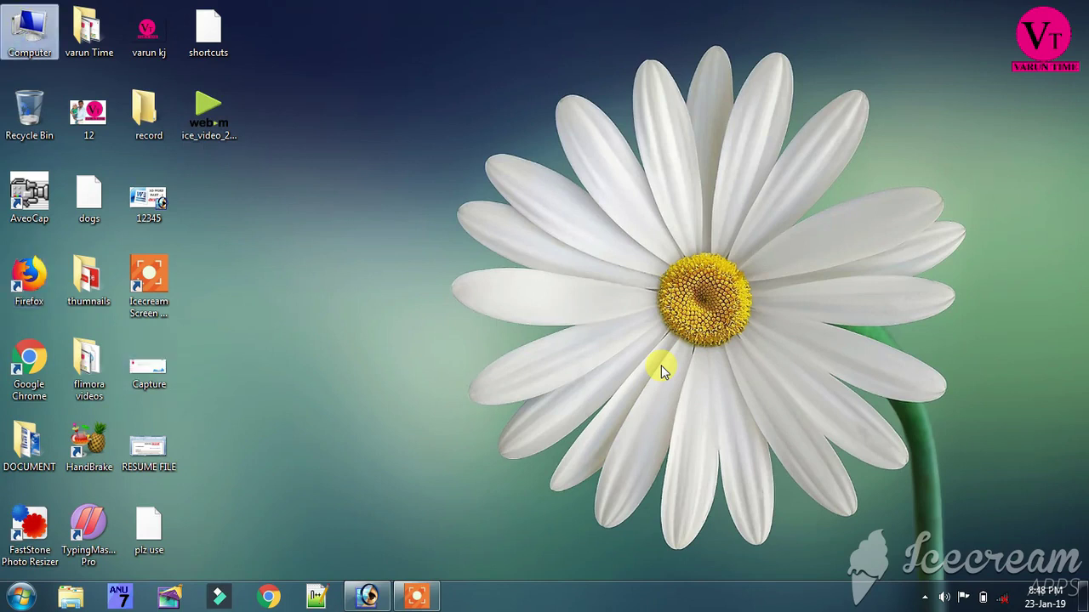
key("Return")
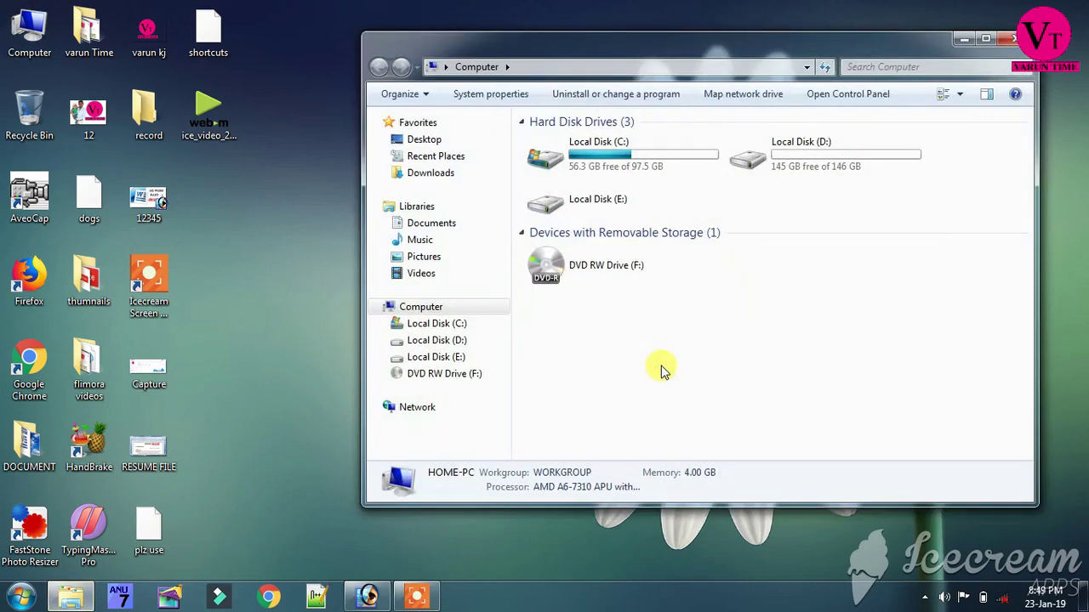
left_click(1014, 41)
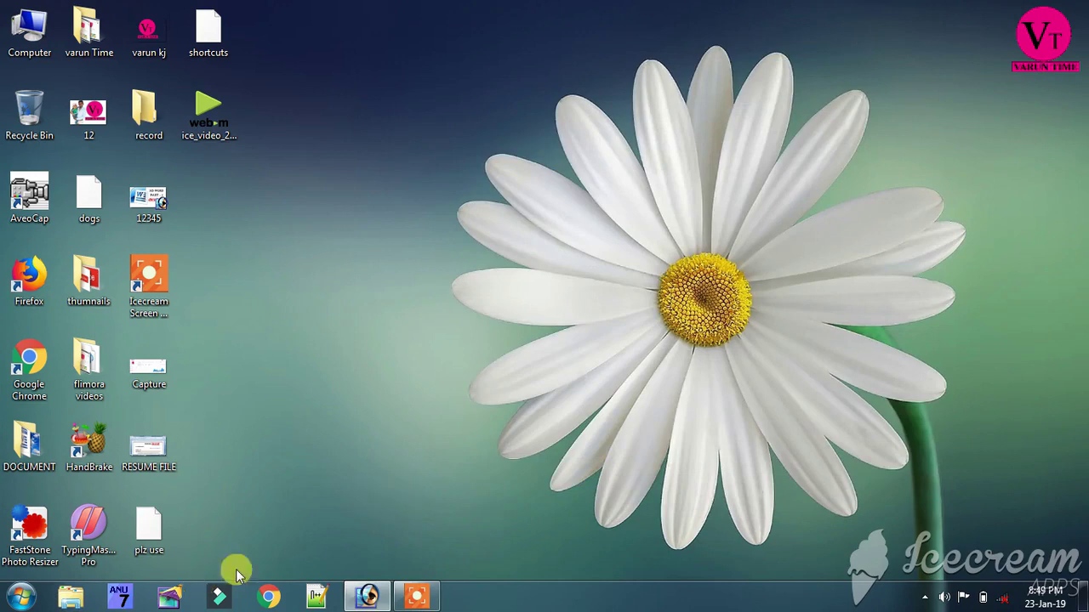
Open Computer through the Start menu and close its window.
left_click(20, 595)
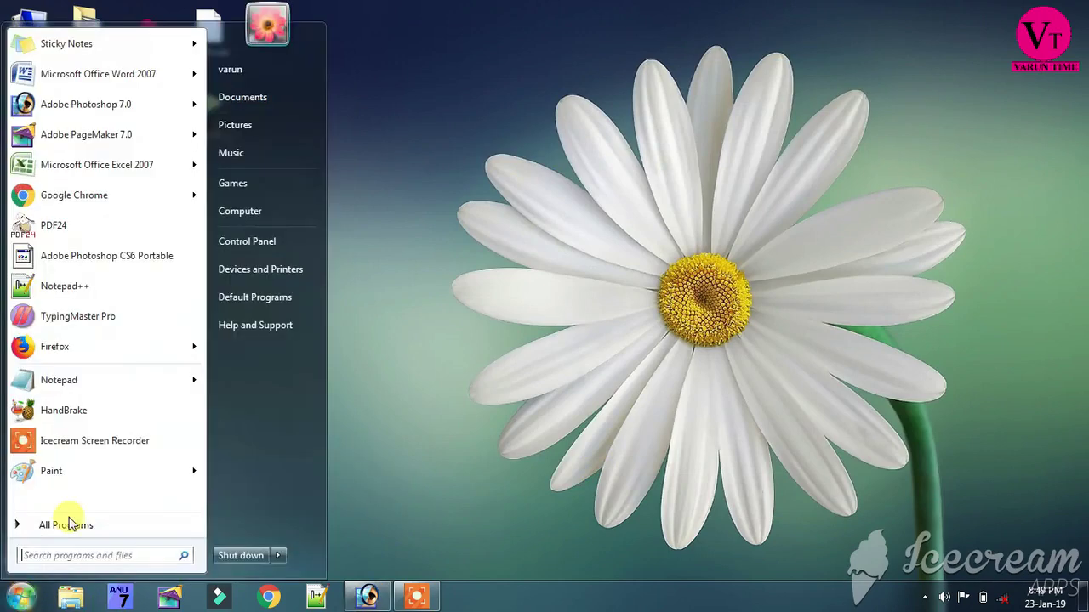
left_click(248, 212)
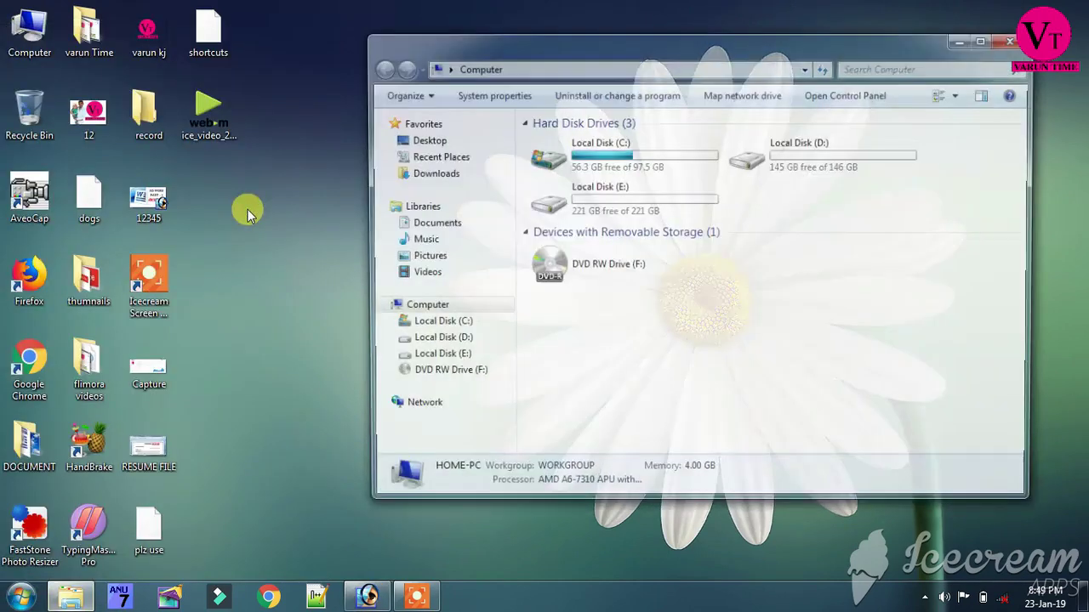
key("alt+F4")
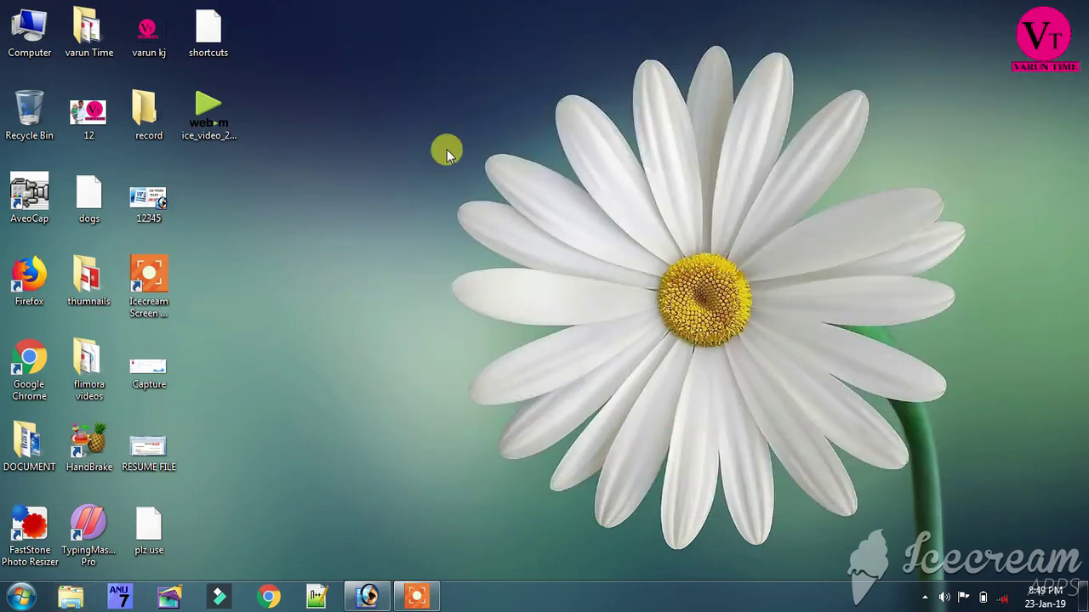
Open the Computer window directly without using its icon, close it and clear the desktop icon selection.
key("super+e")
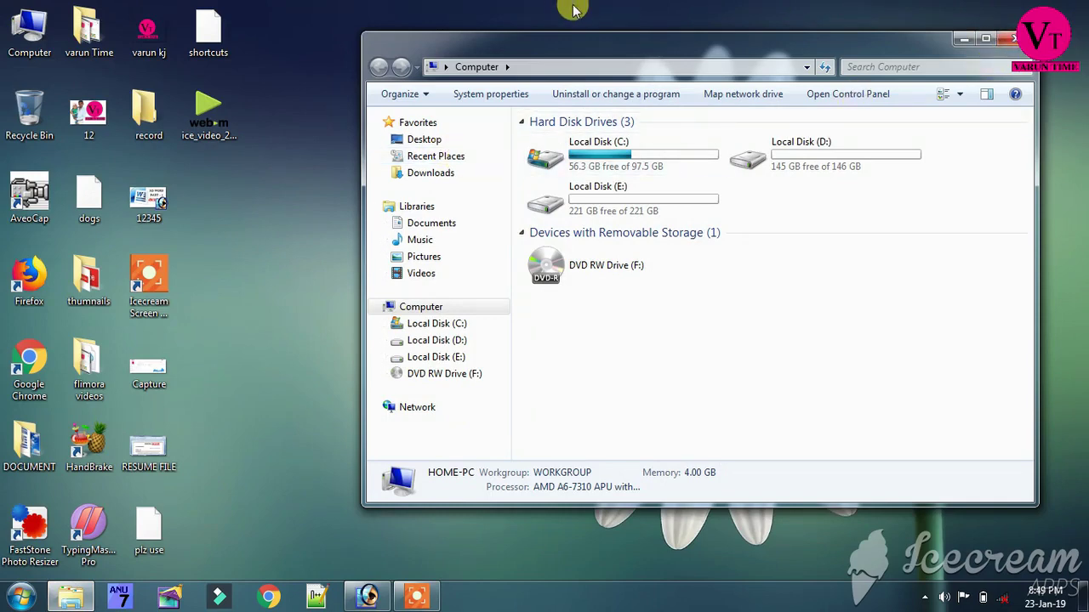
key("alt+F4")
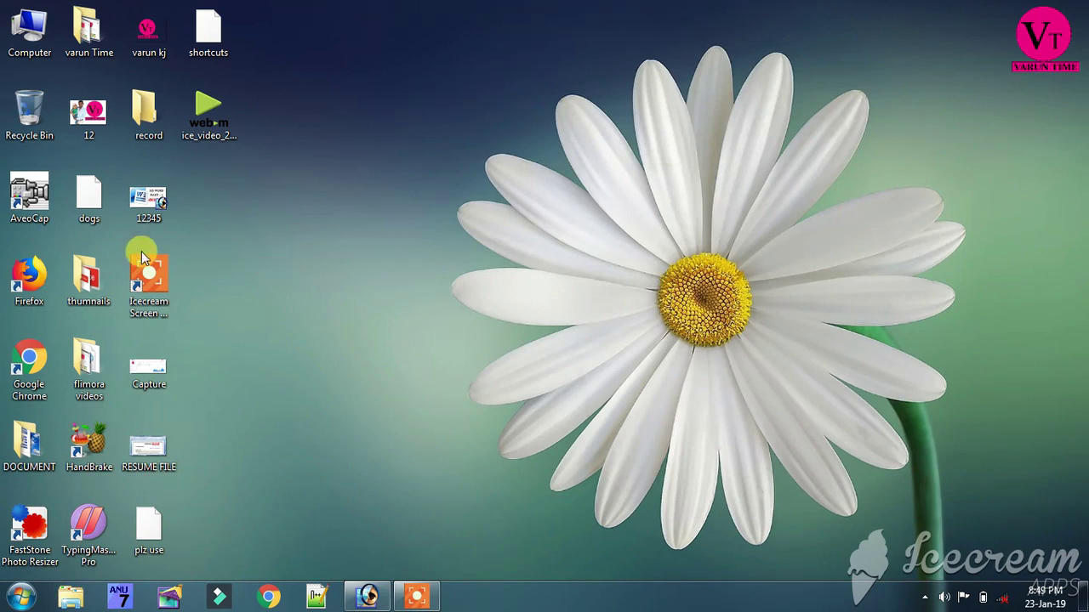
key("super")
key("super")
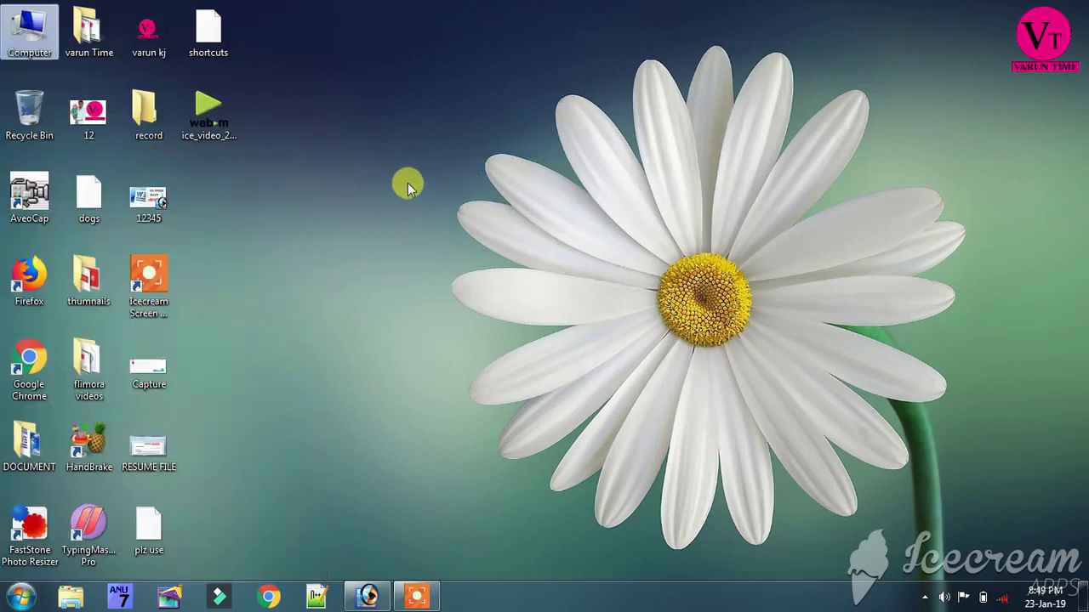
left_click(407, 183)
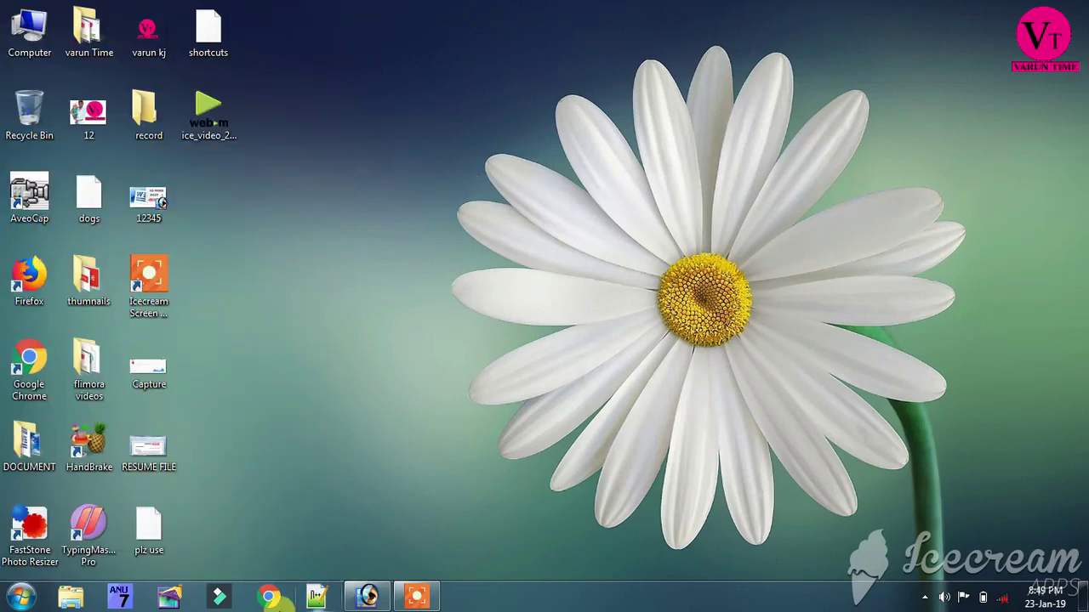
Open Google Chrome, restore its window down to the smaller size and maximize it again.
left_click(268, 595)
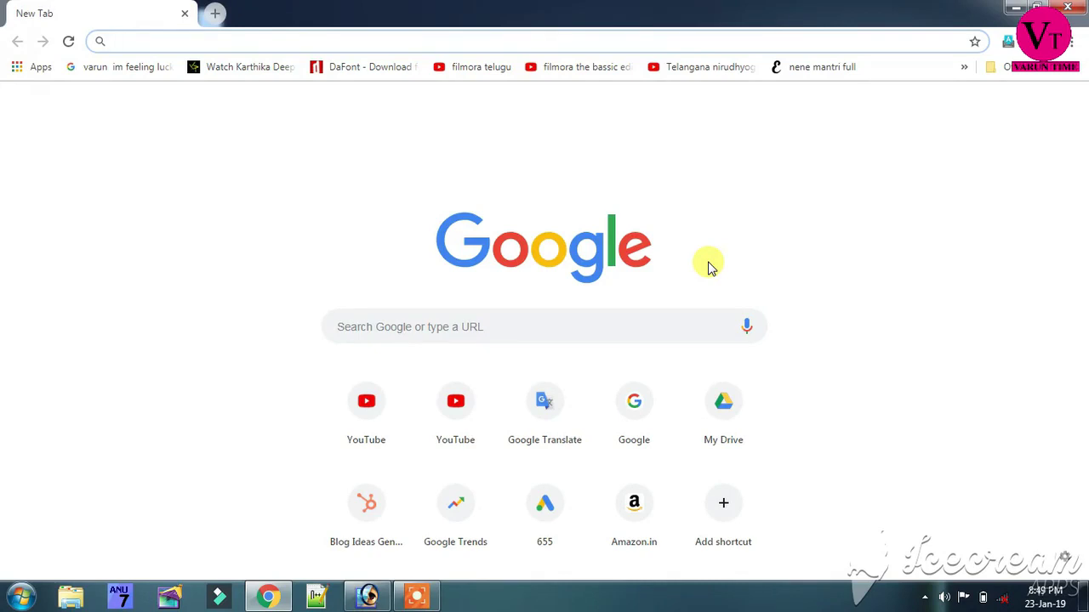
key("super+Down")
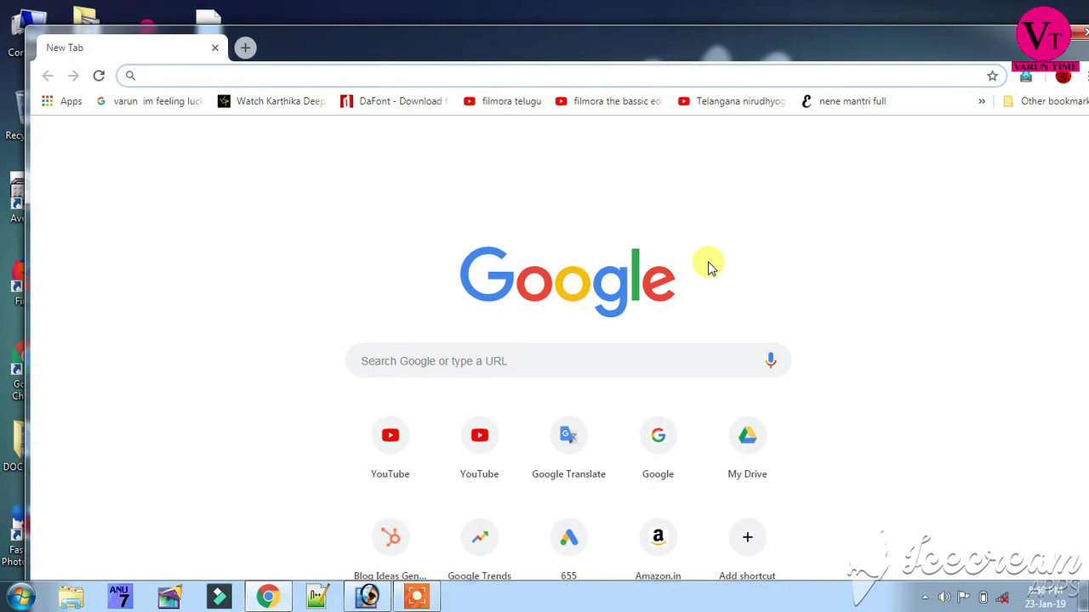
key("super+Up")
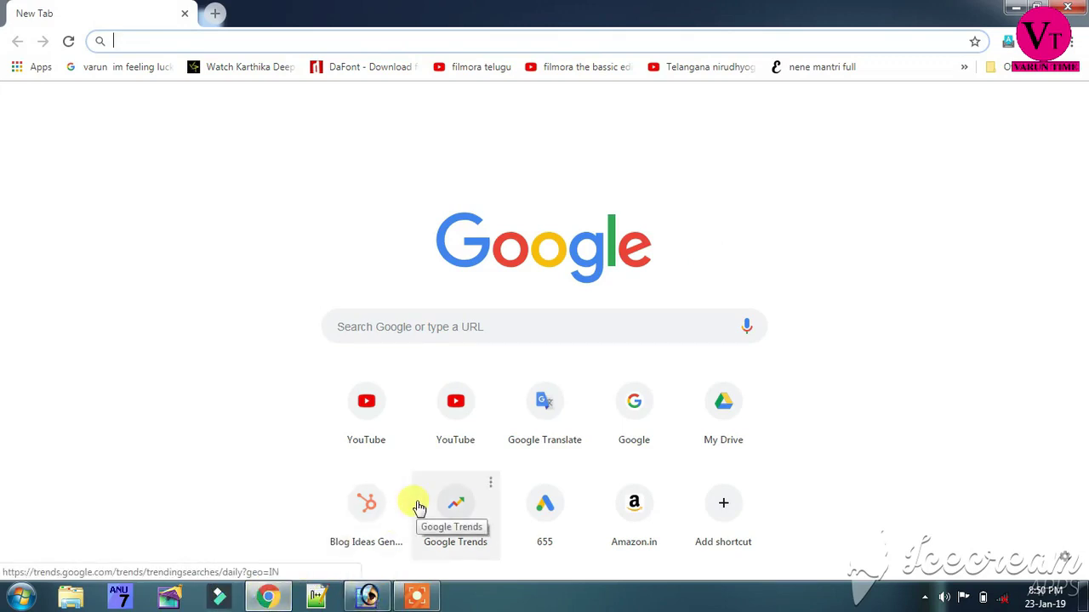
Cycle through the open windows in the 3D window switcher.
key("super+Down")
key("super+Down")
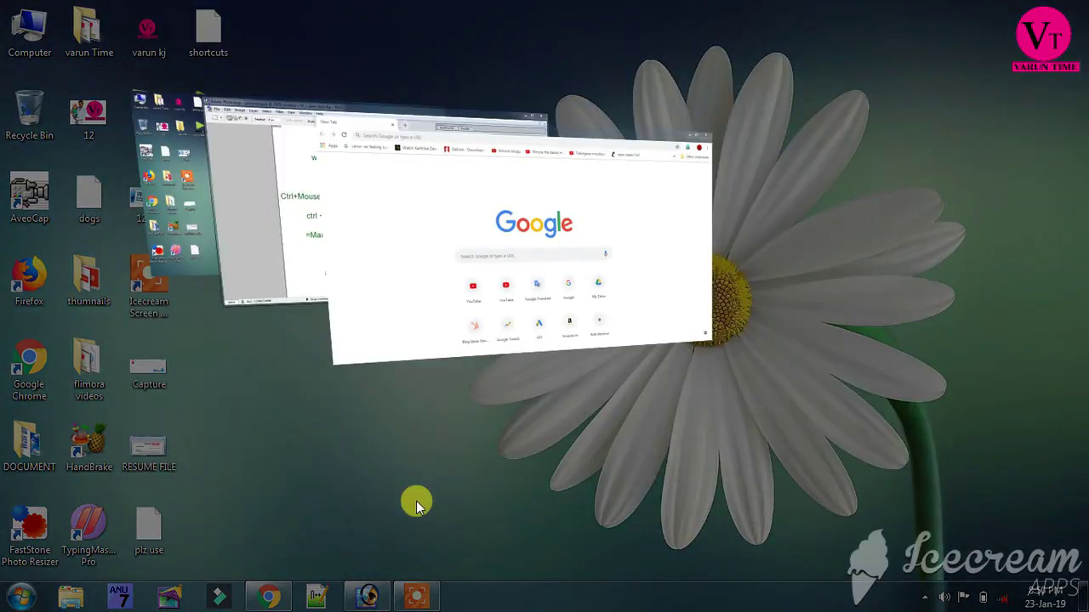
key("super+Up")
key("super+Tab")
key("super+Tab")
key("super+Tab")
key("super+Tab")
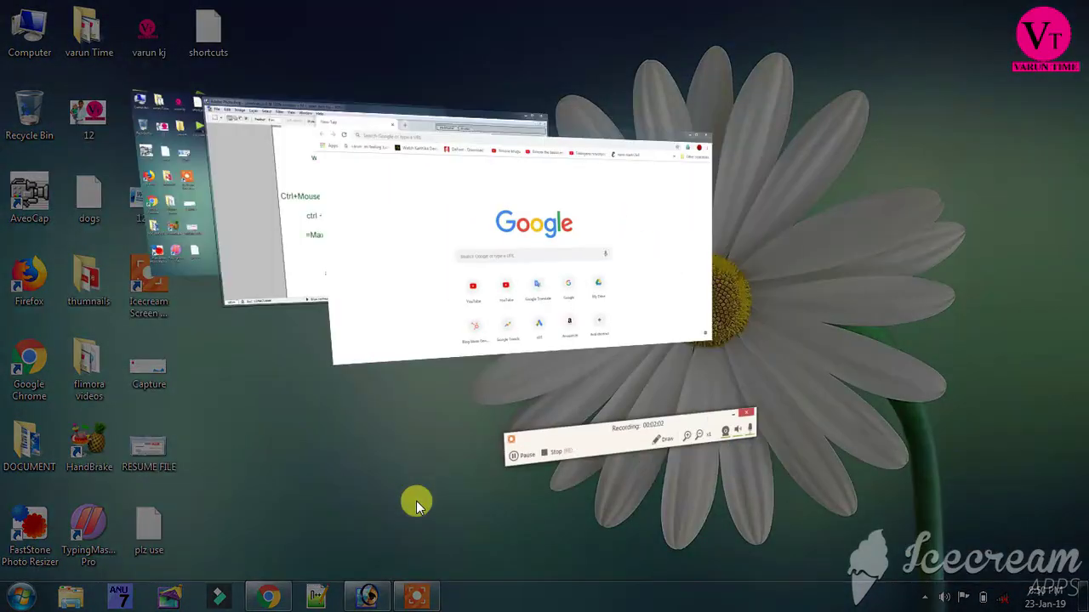
key("super+Tab")
key("super+Tab")
key("super+Tab")
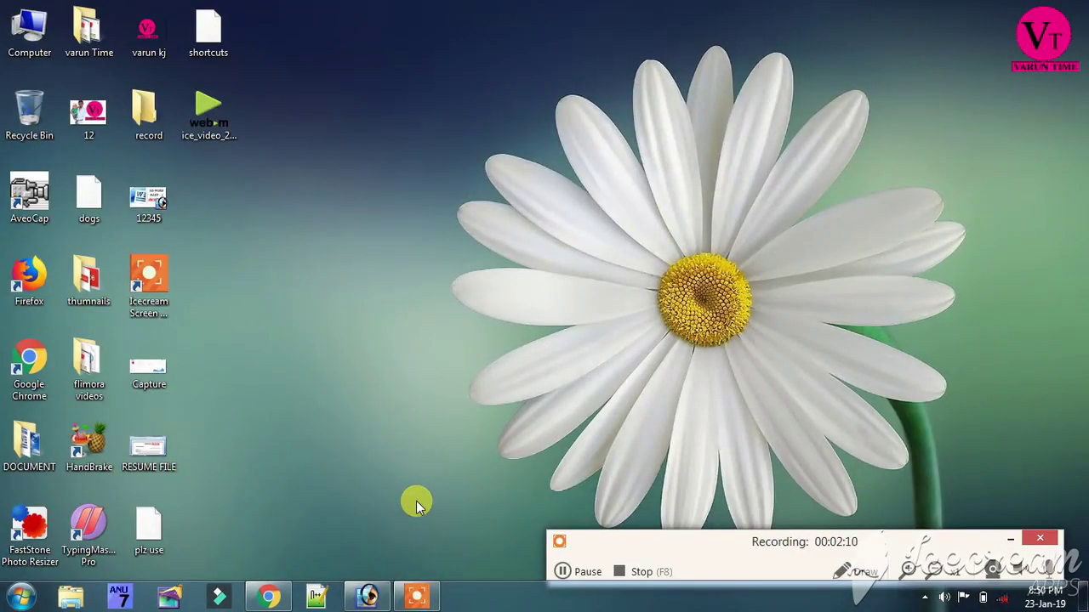
Bring up the 3D window switcher again and switch to the Chrome New Tab window.
key("super+Tab")
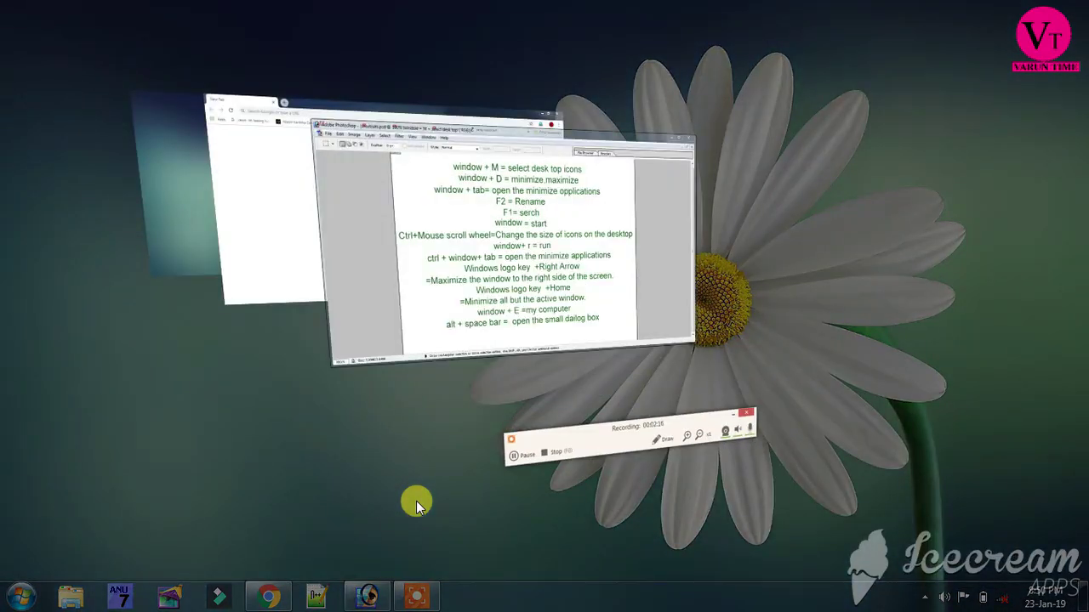
key("super")
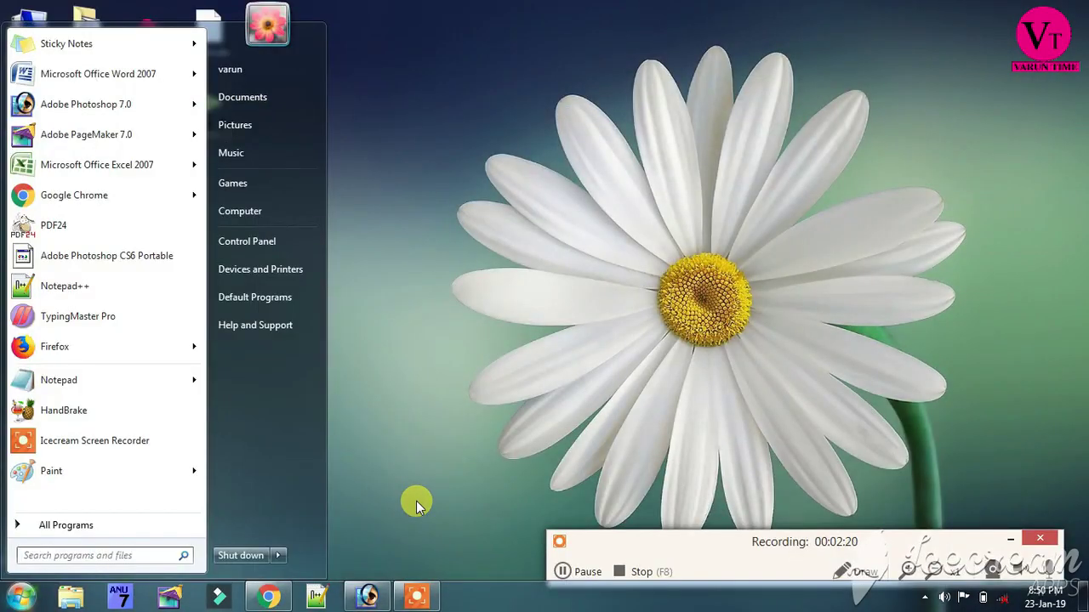
key("super+Tab")
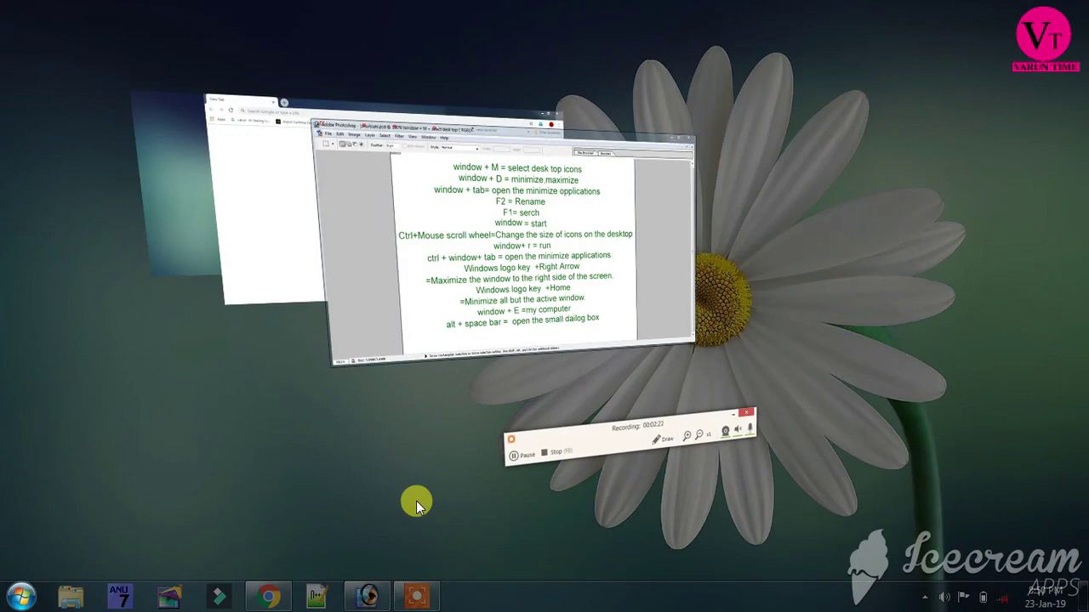
key("super+Tab")
key("super+Tab")
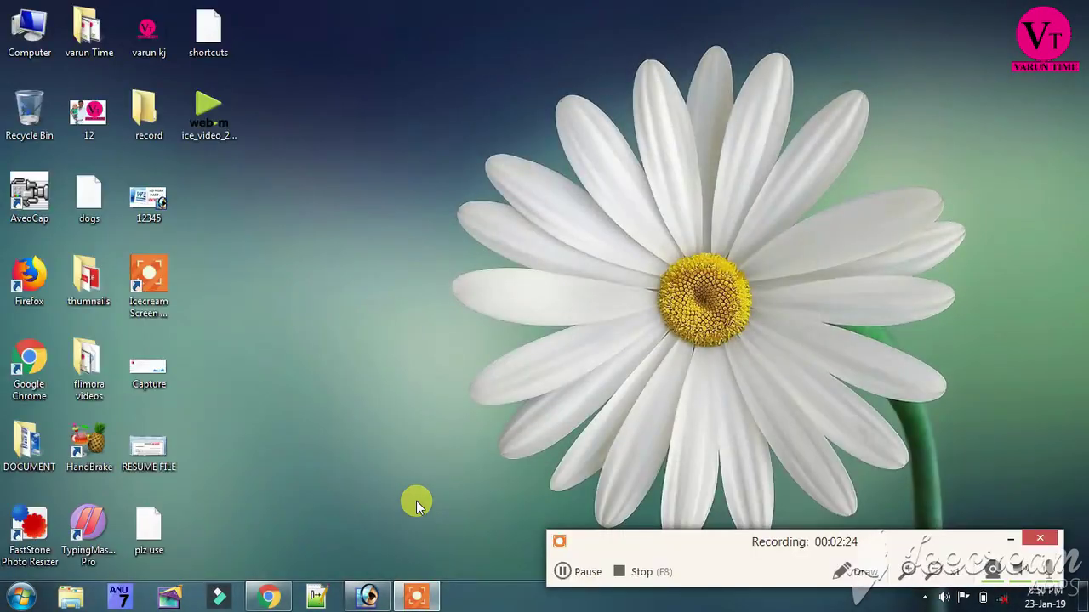
key("super+Tab")
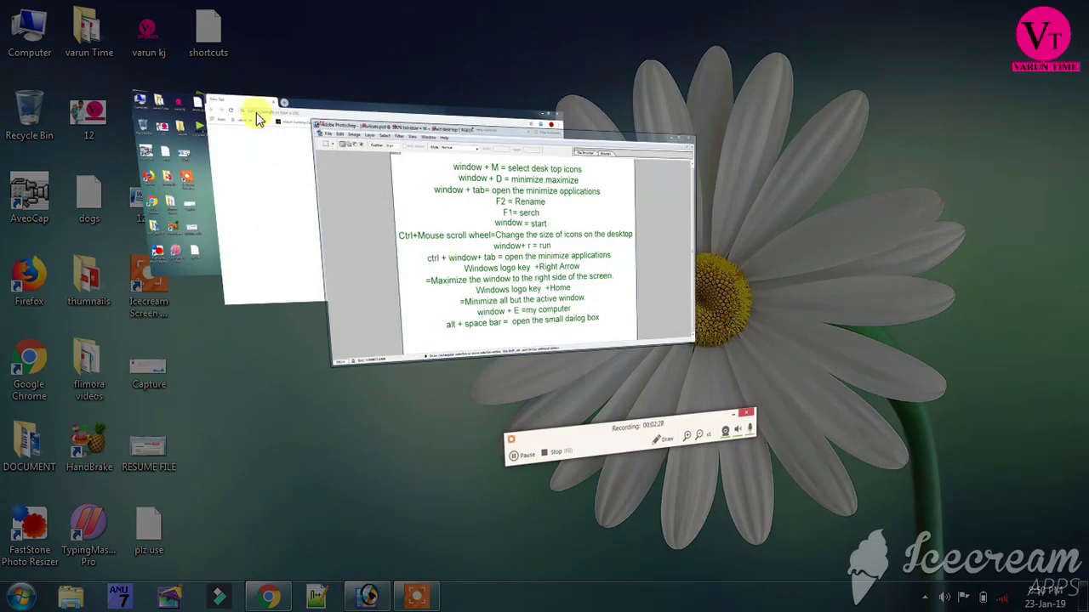
left_click(259, 206)
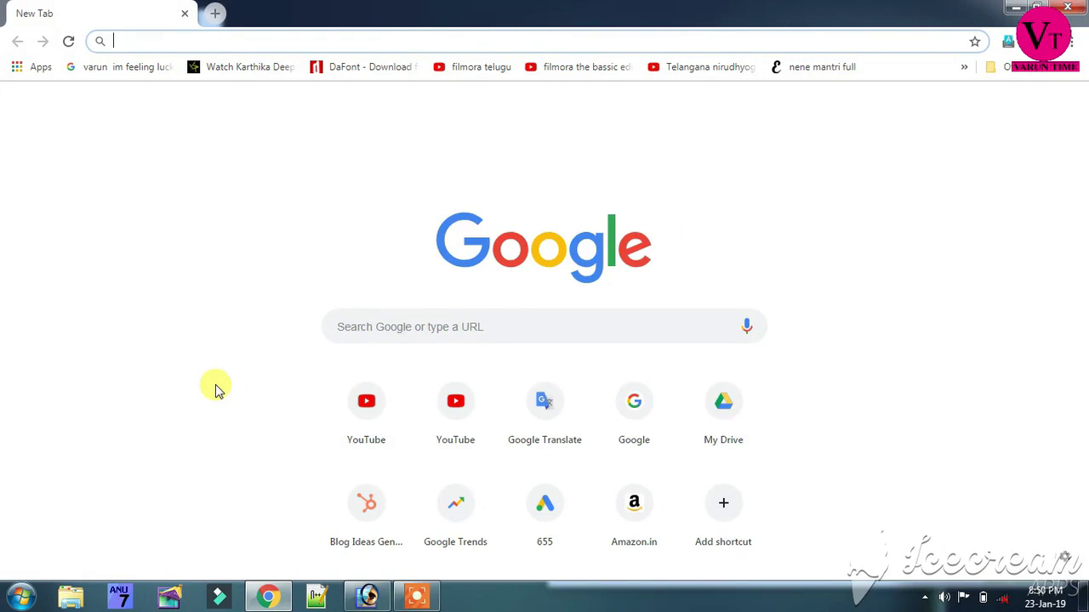
Restore the maximized Chrome window through its window control options and reduce its height by lowering its upper edge.
key("alt+space")
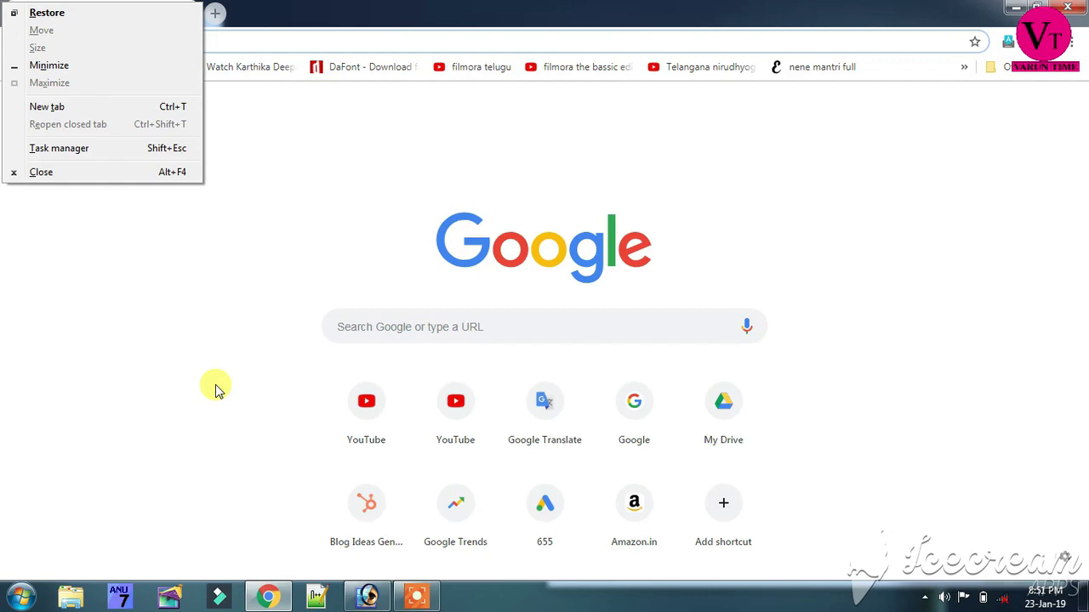
key("Return")
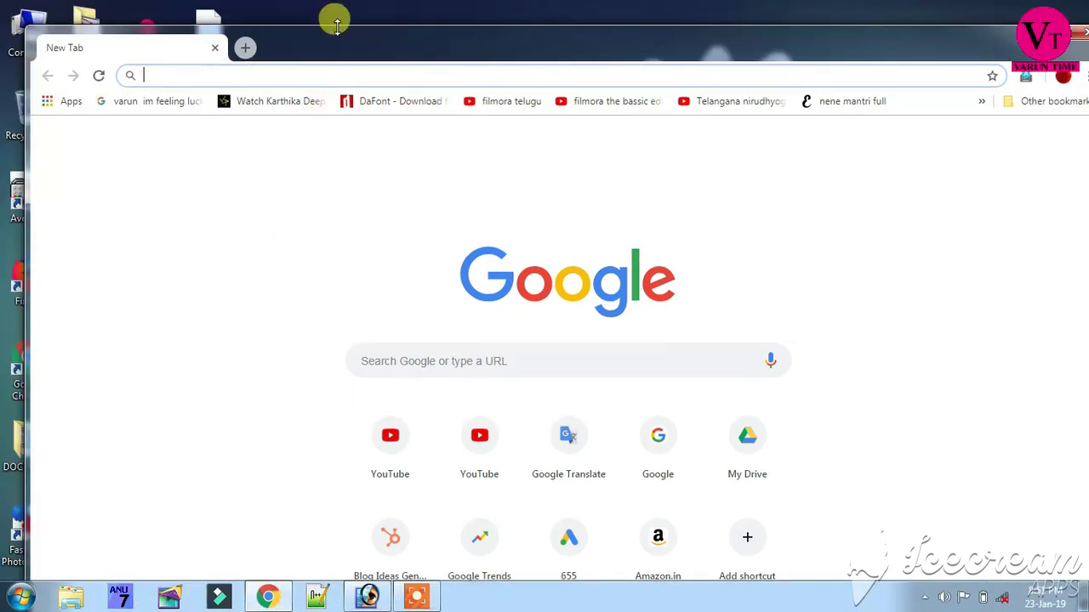
left_click_drag(340, 32, 391, 180)
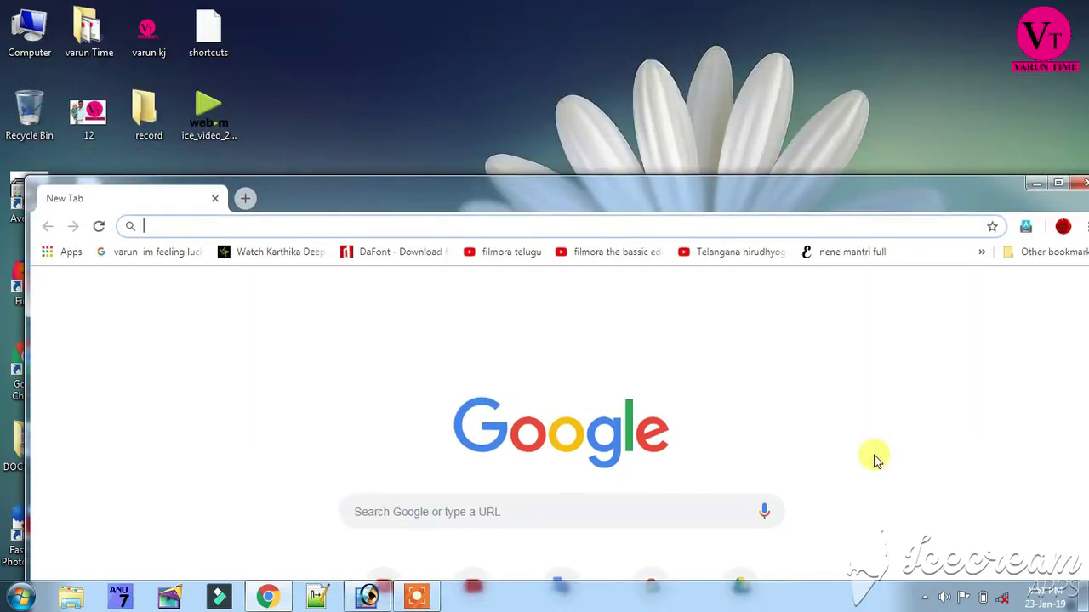
Maximize the Chrome window through its window control options, show the desktop and minimize the recorder bar.
key("alt+space")
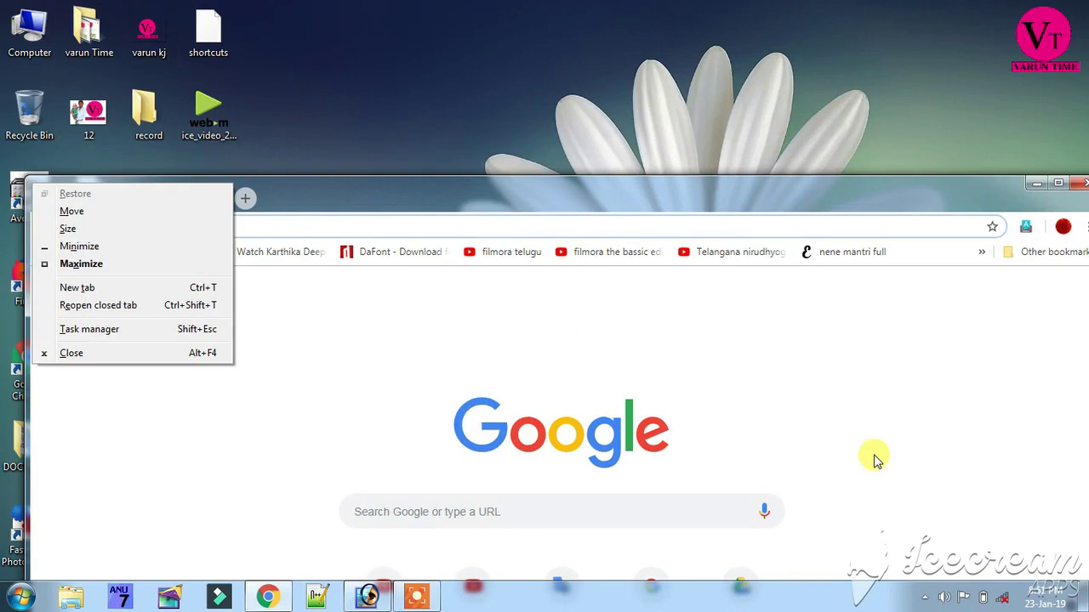
key("x")
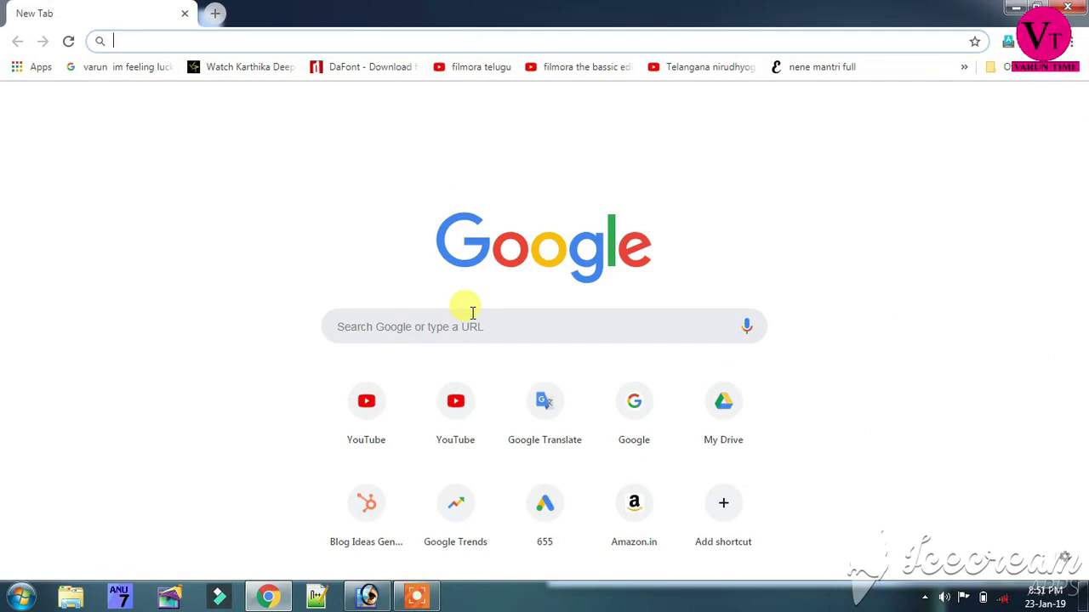
key("super+d")
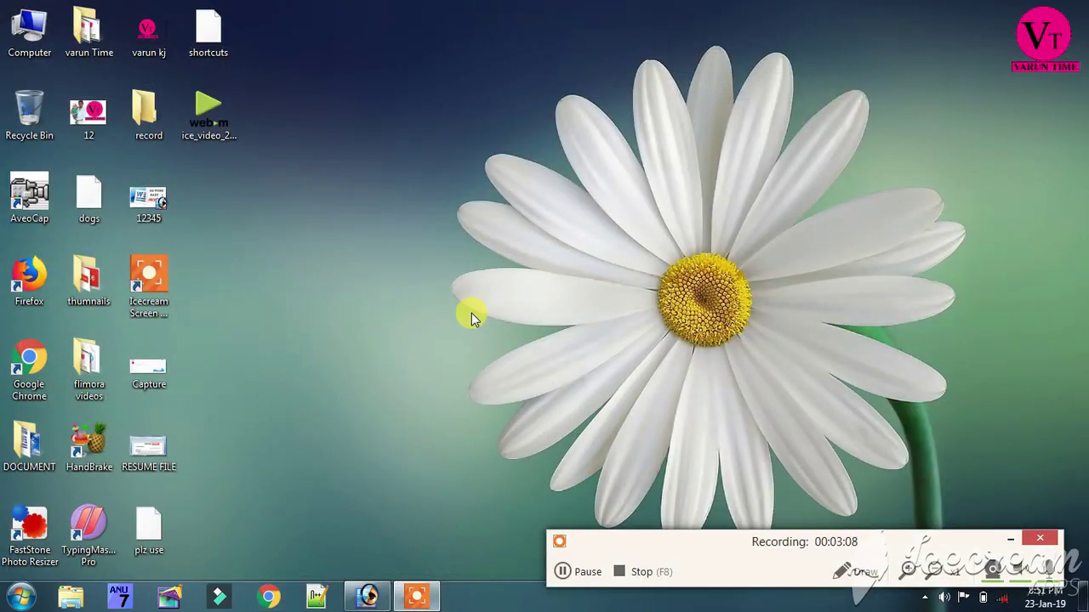
left_click(1014, 541)
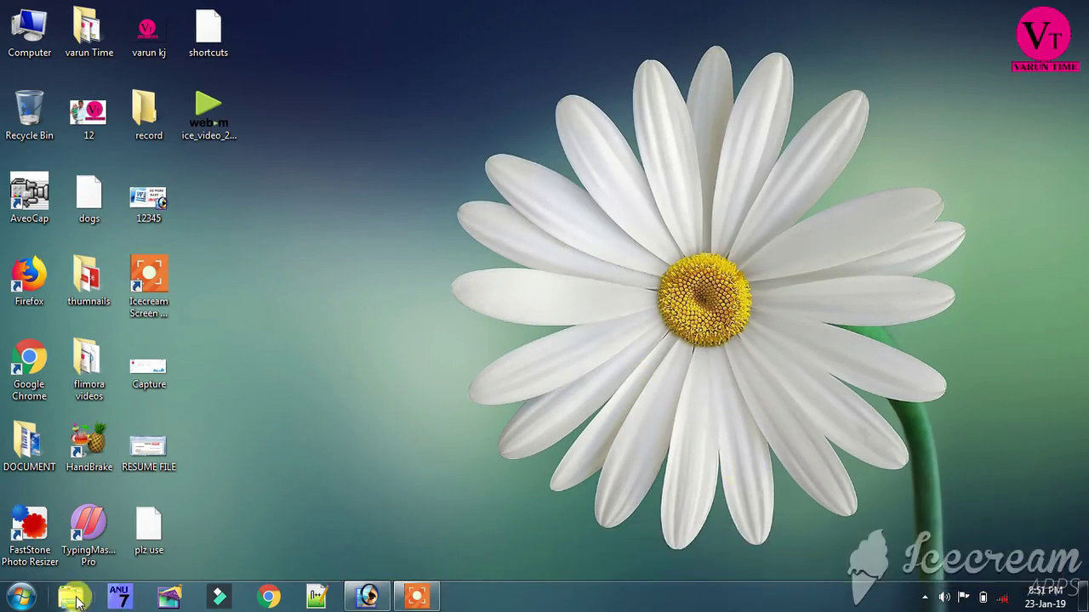
Open Computer in a maximized window and search it for the channel owner's first name.
key("super+e")
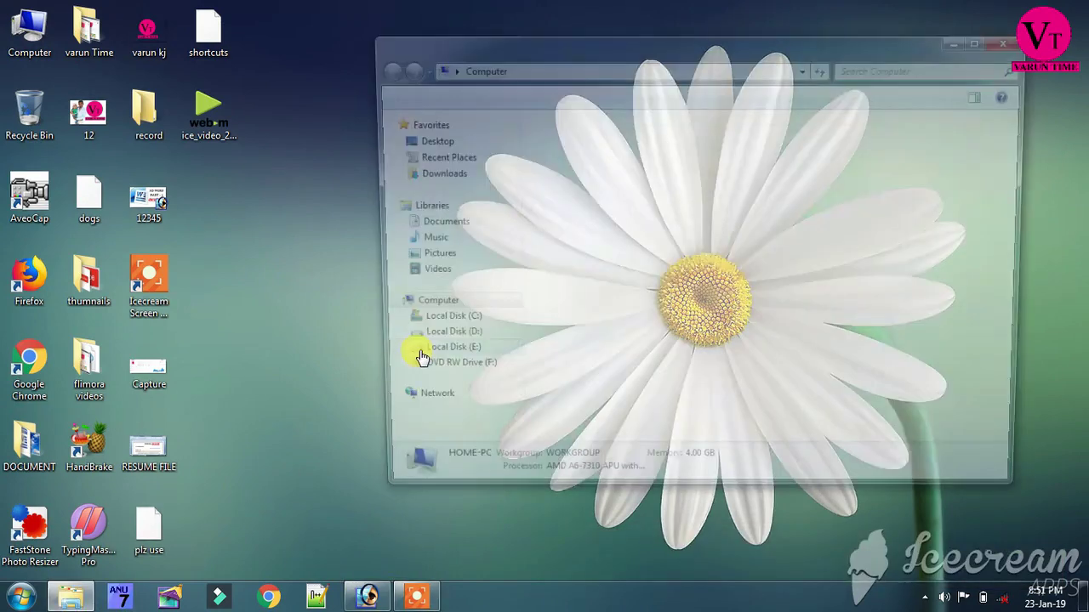
left_click(982, 41)
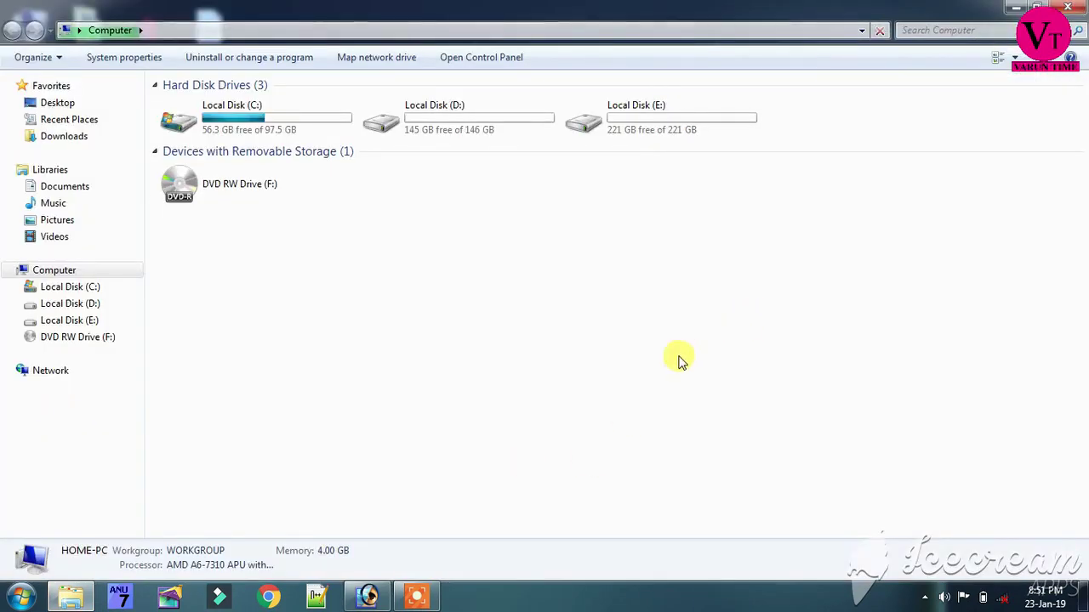
left_click(906, 31)
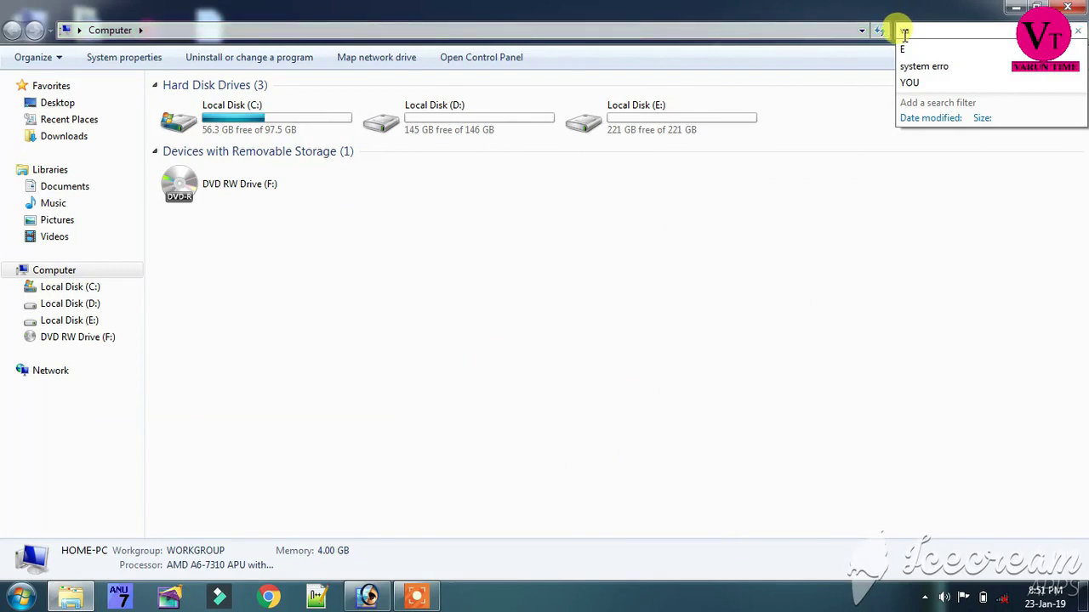
type("varun")
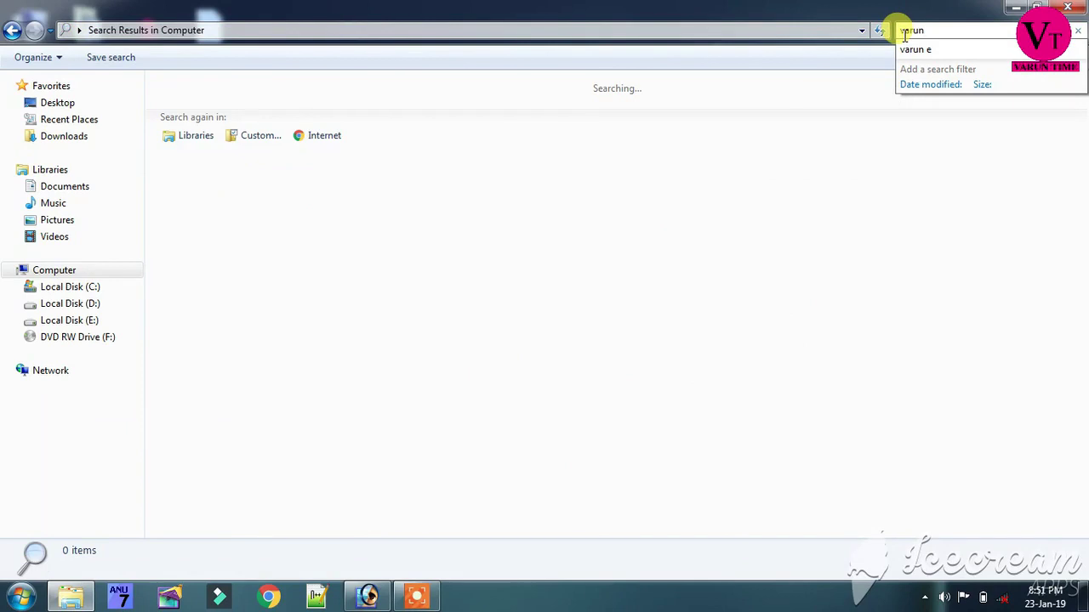
Clear the Computer search and search the Desktop folder for the same first name, selecting the second Capture image.
key("BackSpace")
key("BackSpace")
key("BackSpace")
key("BackSpace")
key("BackSpace")
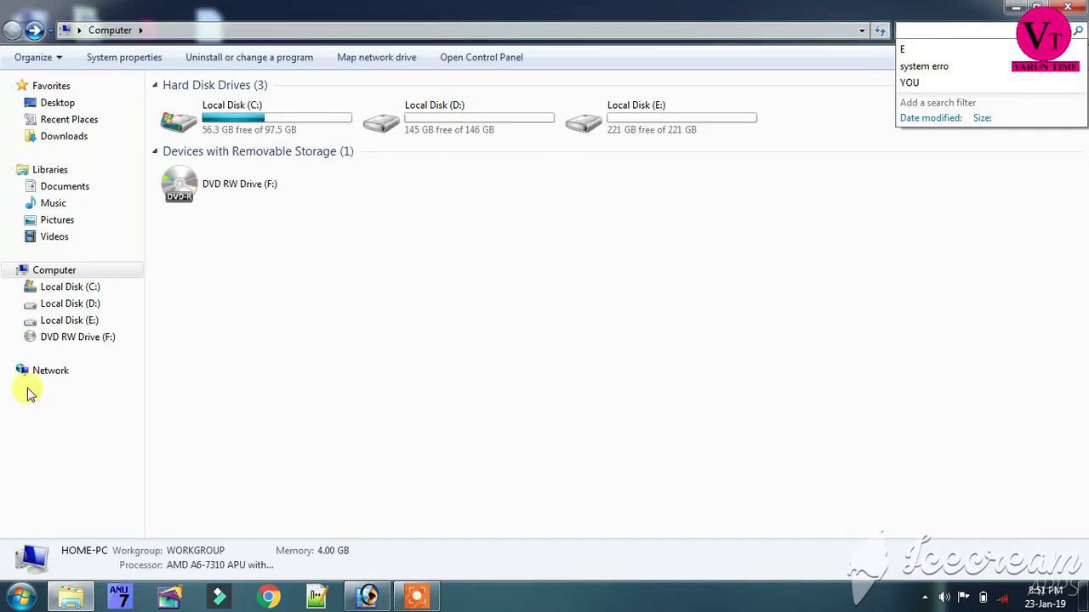
left_click(75, 102)
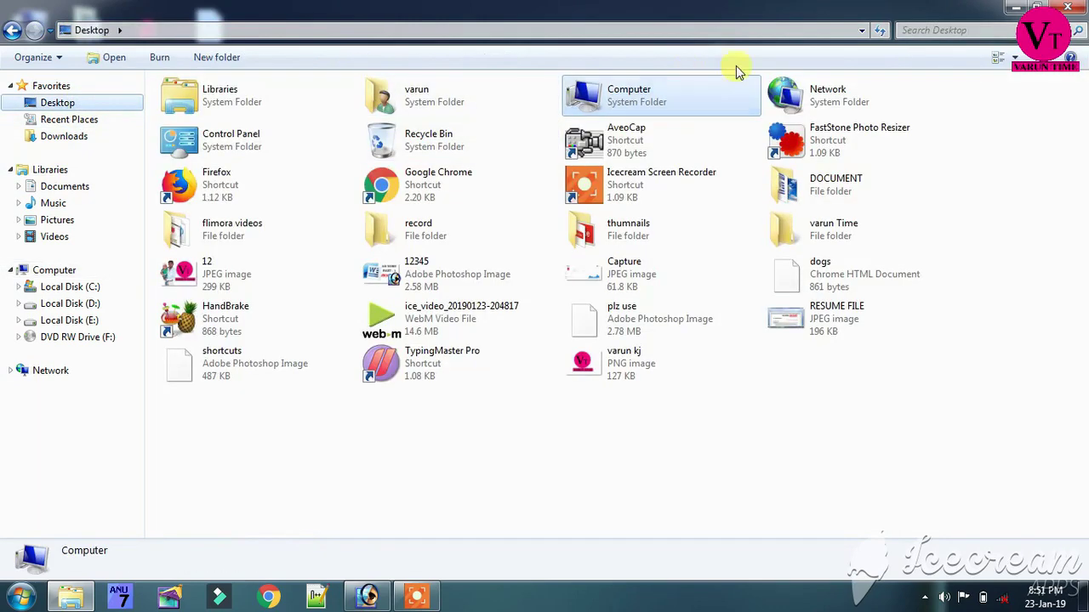
left_click(920, 29)
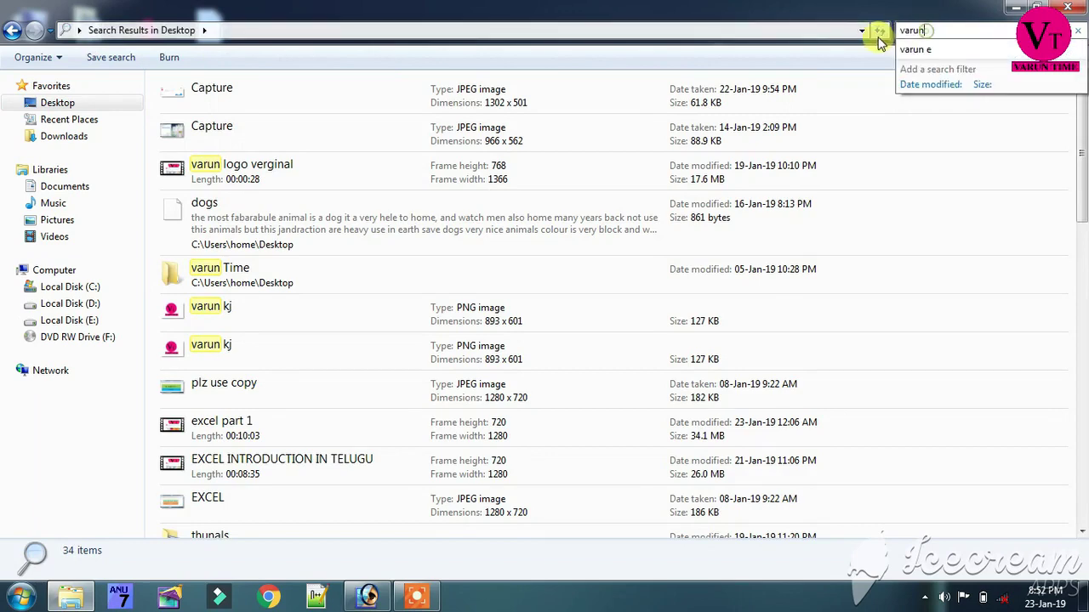
left_click(929, 146)
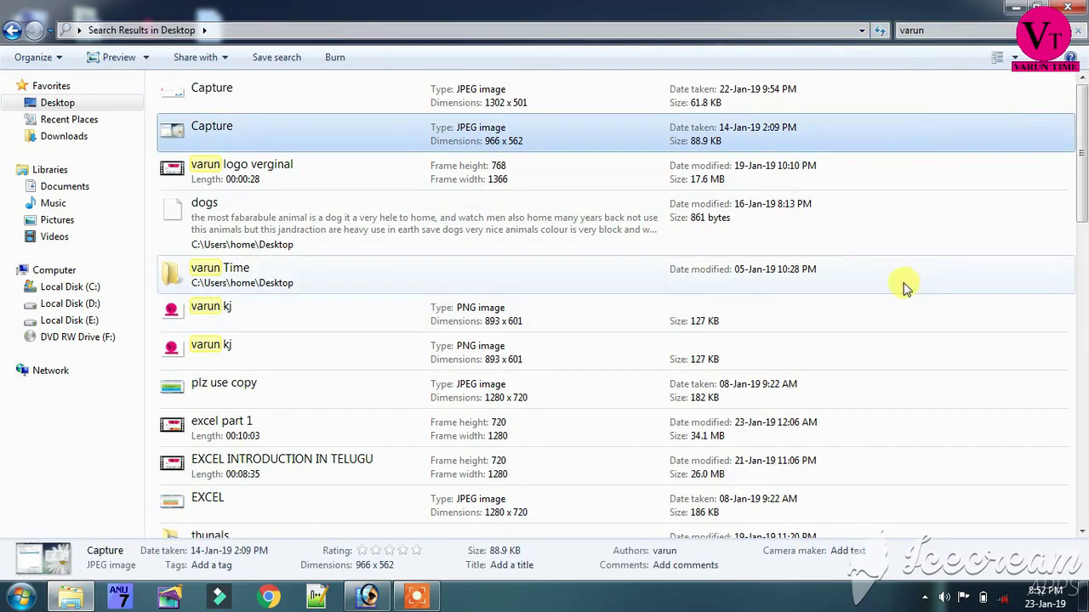
Open Windows Help and Support from the search results, close it and close the results window.
key("F1")
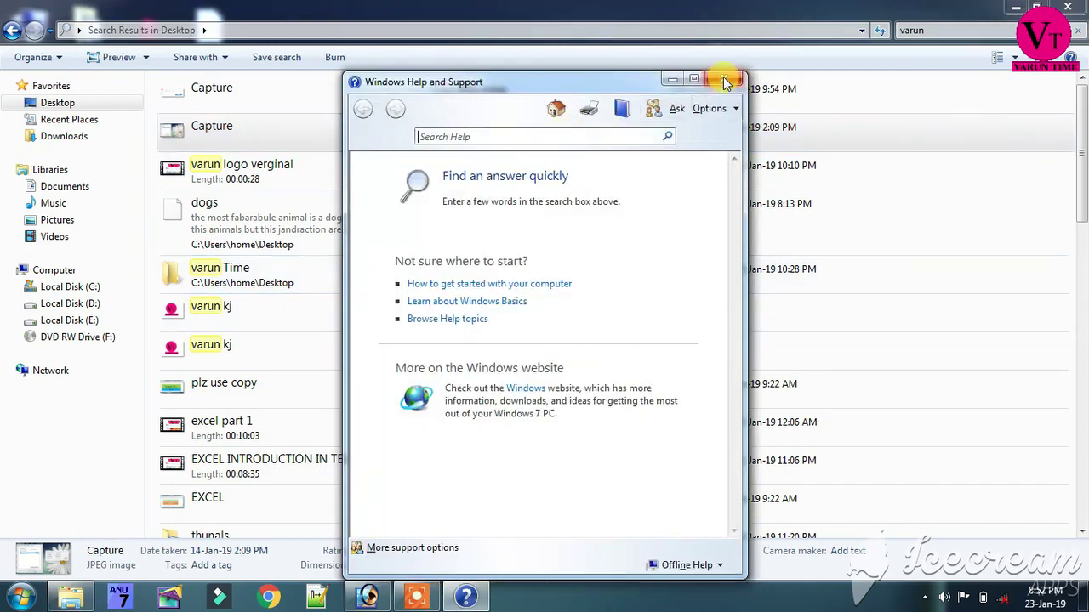
left_click(724, 79)
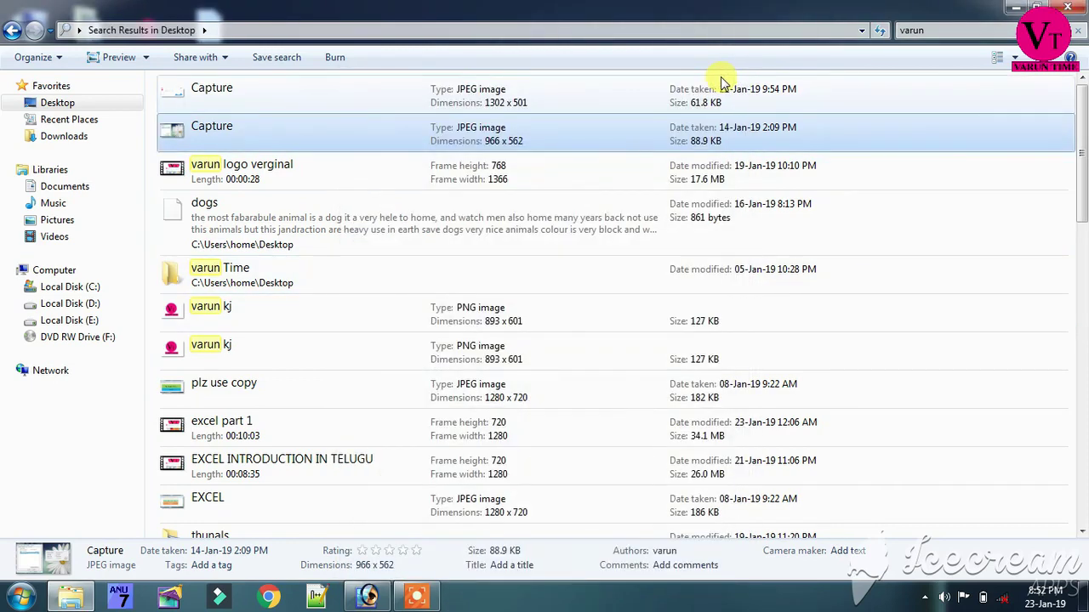
left_click(1068, 8)
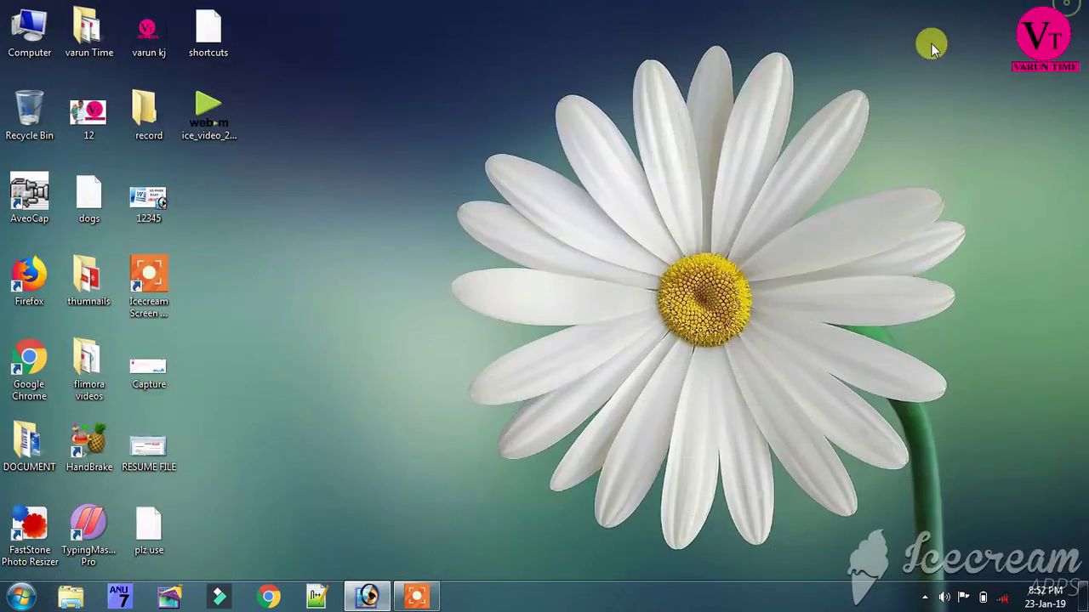
Open the Libraries window and close it again.
left_click(70, 595)
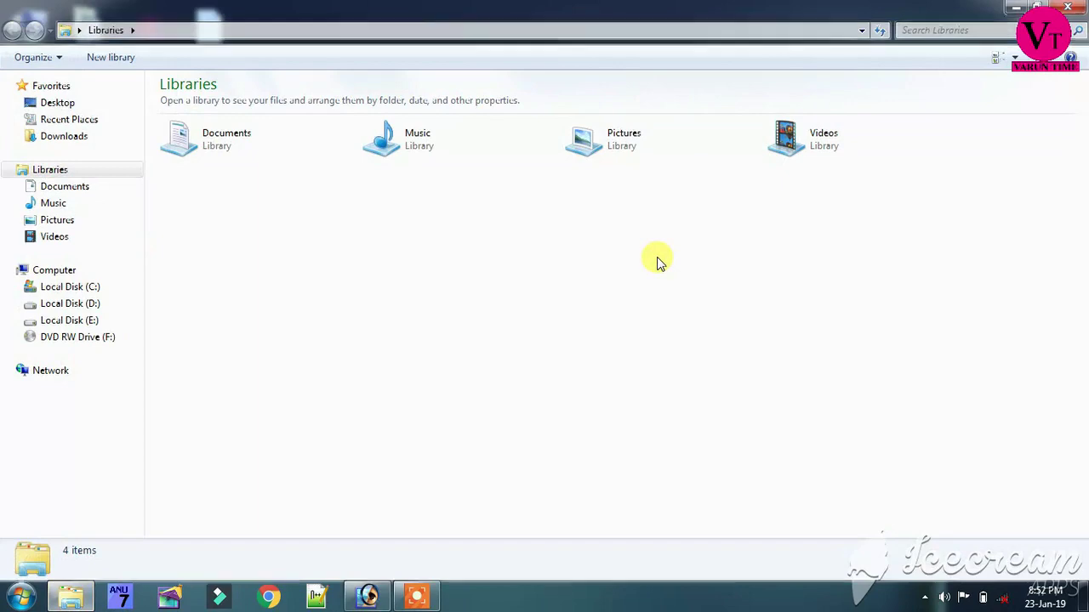
left_click(1067, 7)
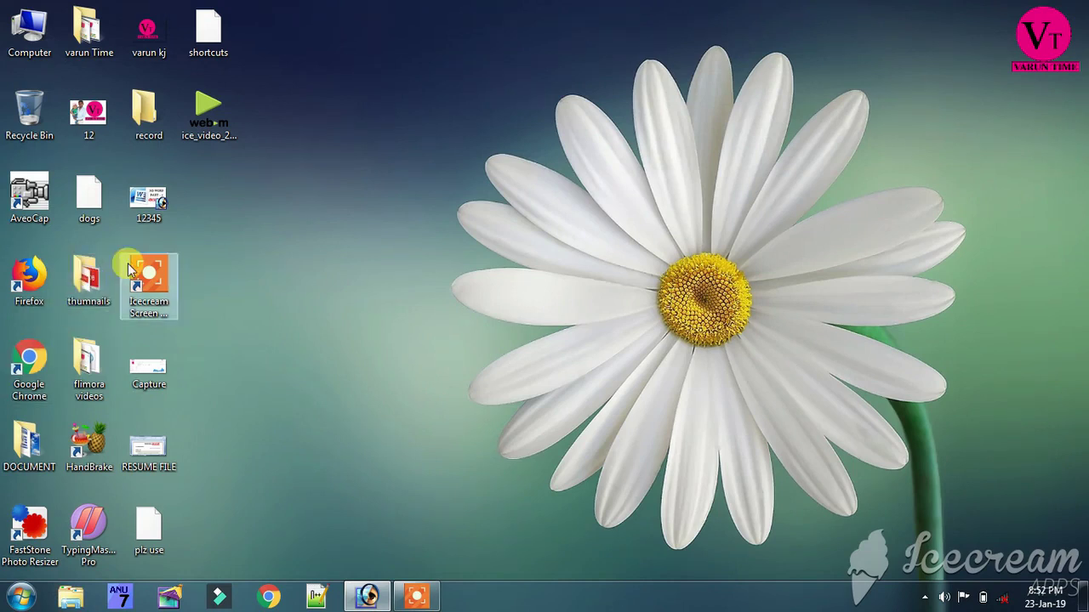
Rename the desktop folder "record" to the channel owner's first name and deselect it.
right_click(148, 114)
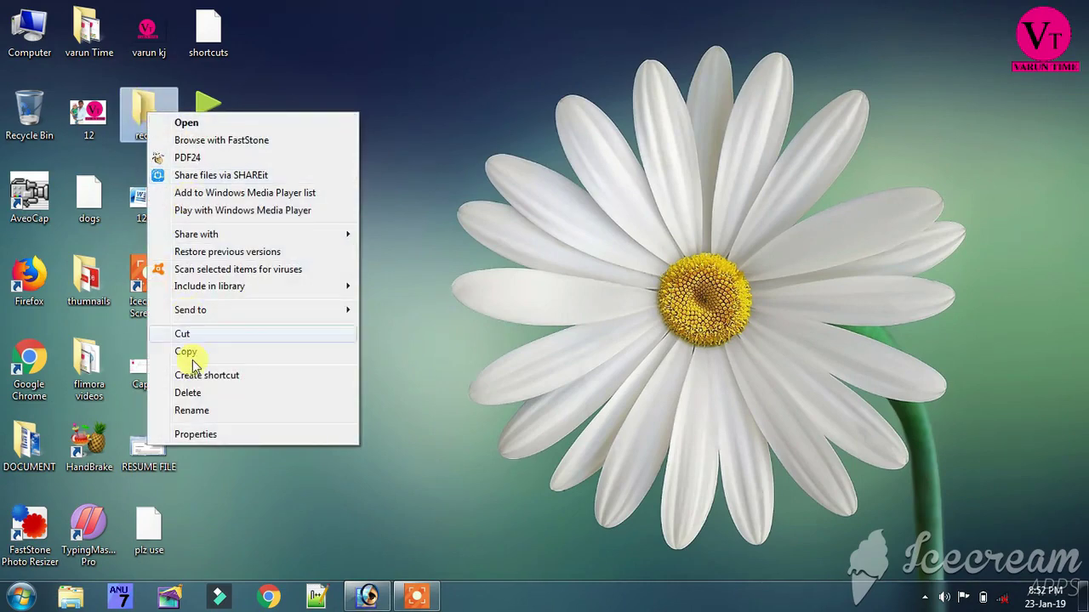
left_click(191, 411)
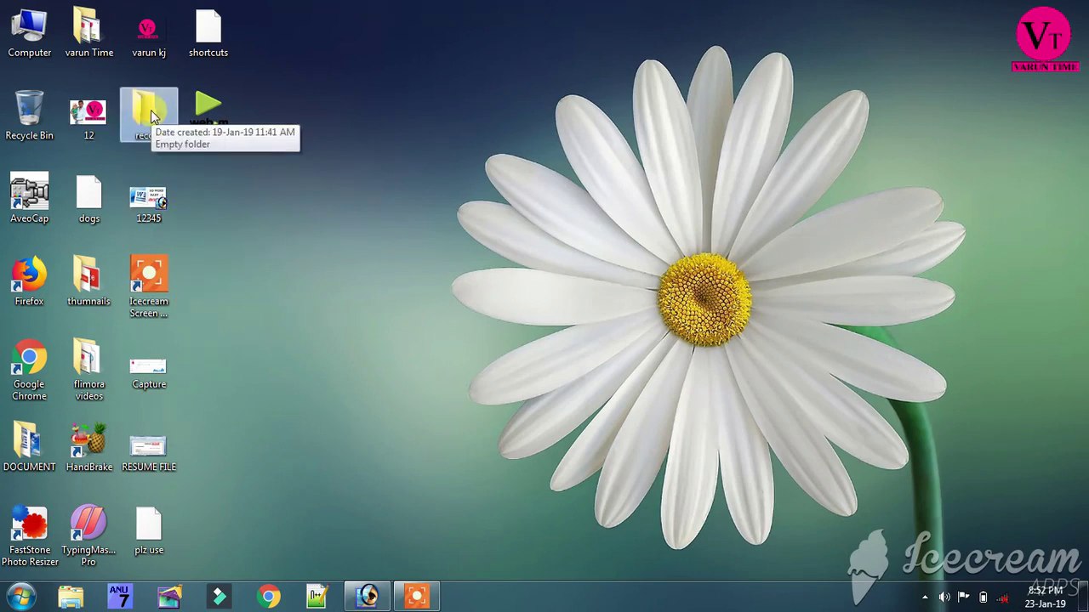
key("F2")
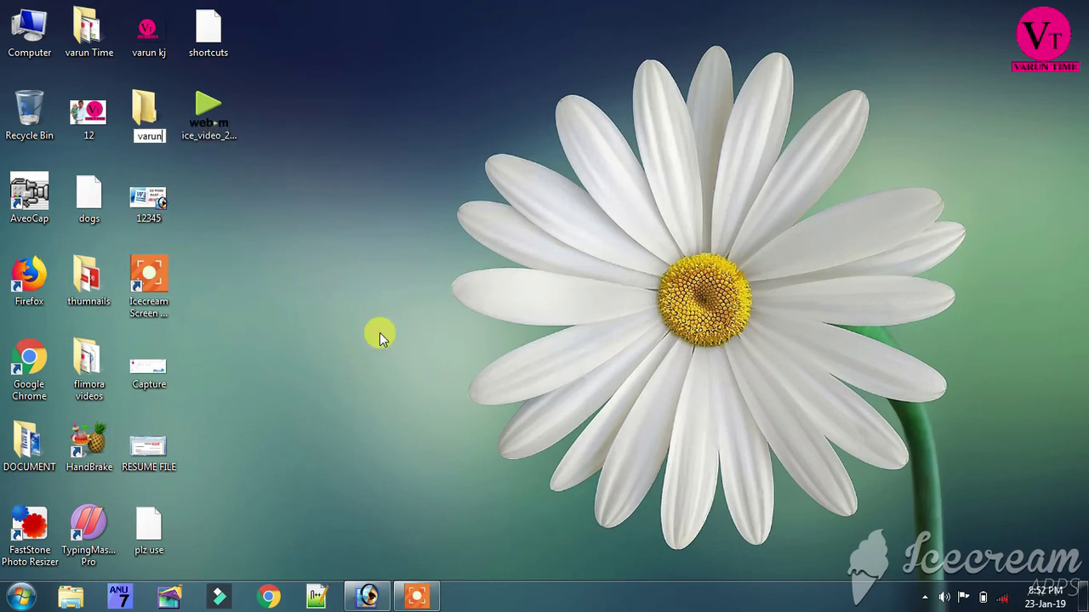
key("Return")
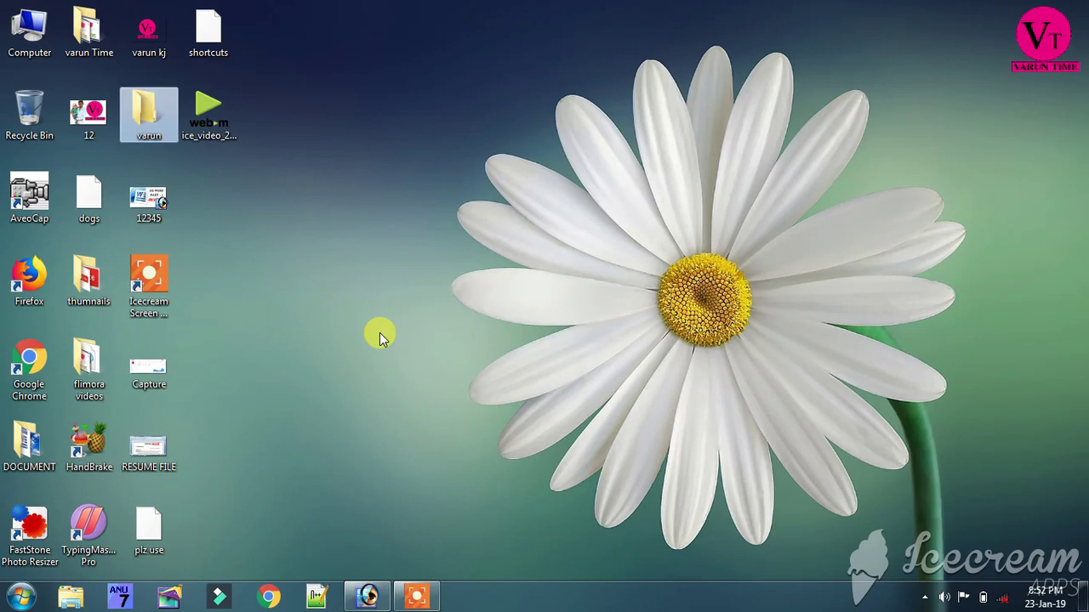
left_click(295, 288)
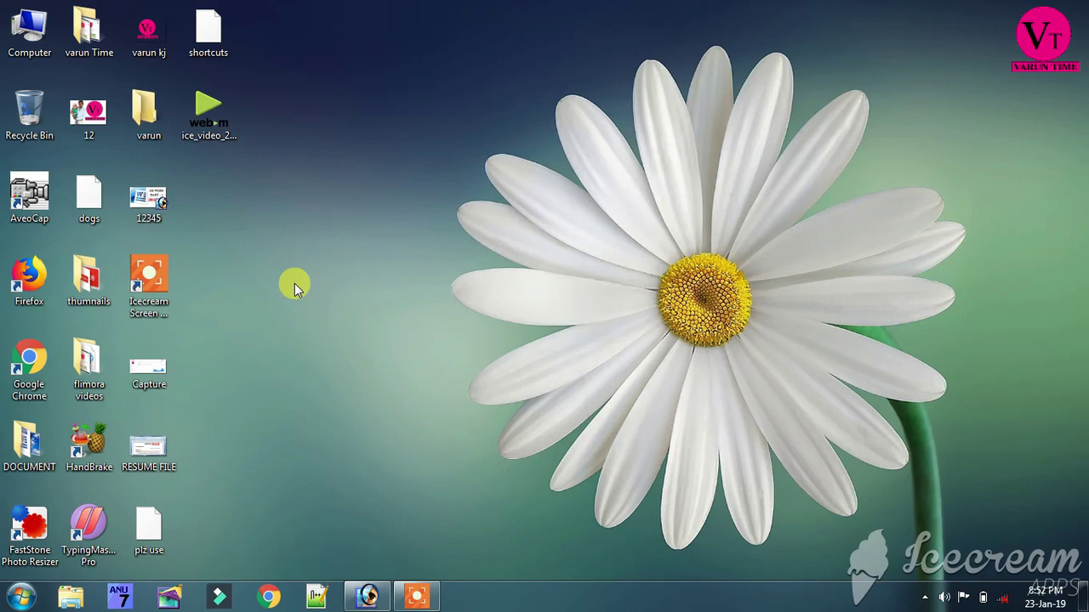
Check the shortcut list in Photoshop, minimize it and snap the Chrome window to the right half of the screen.
left_click(361, 597)
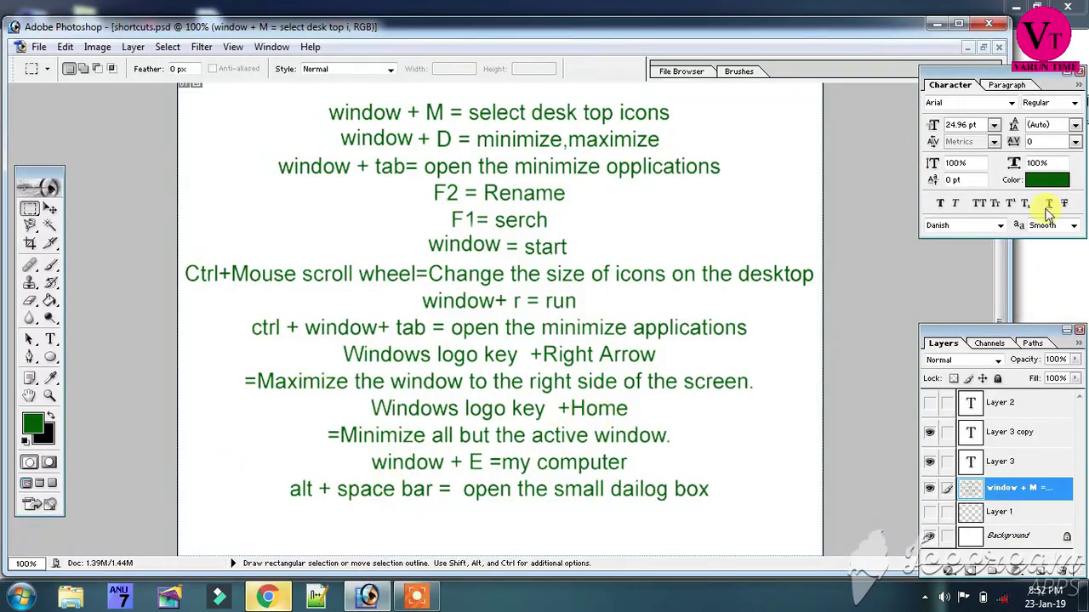
left_click(936, 23)
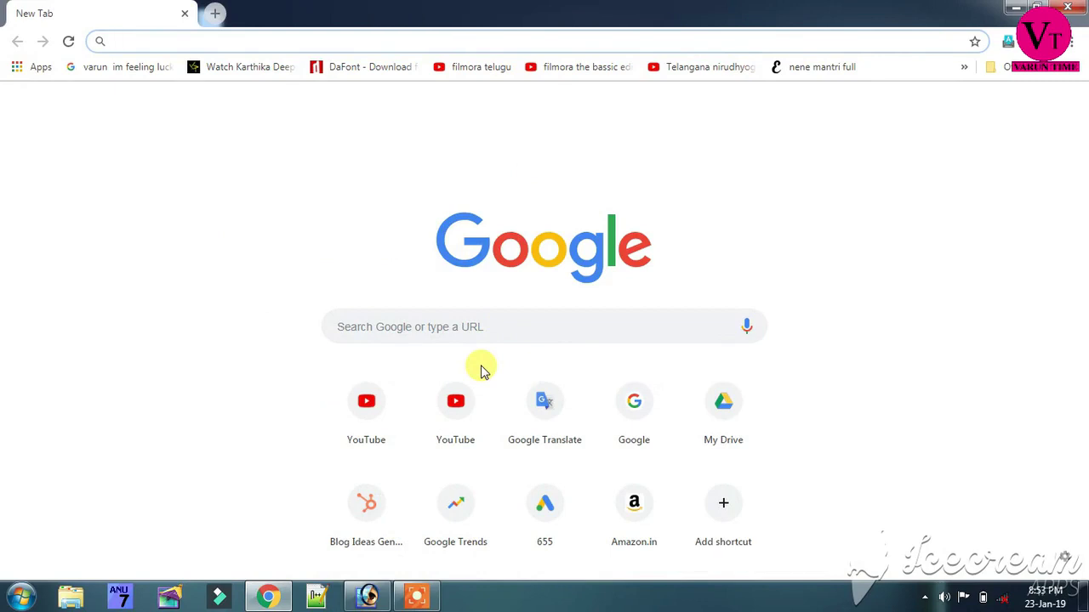
key("super+Right")
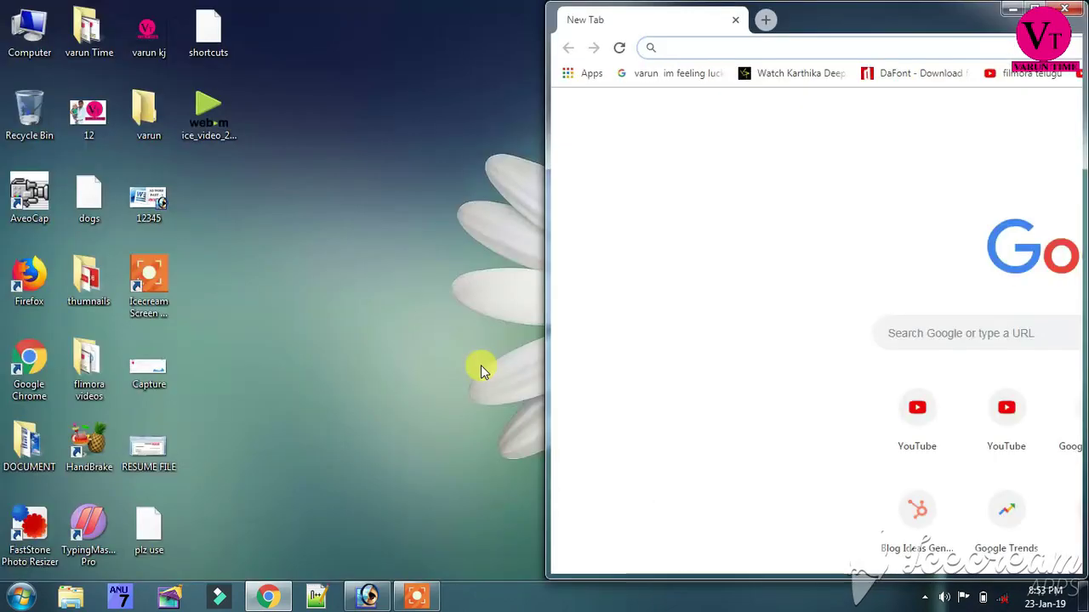
Bring the Photoshop shortcut list back up, return to the snapped Chrome window and maximize it.
left_click(366, 598)
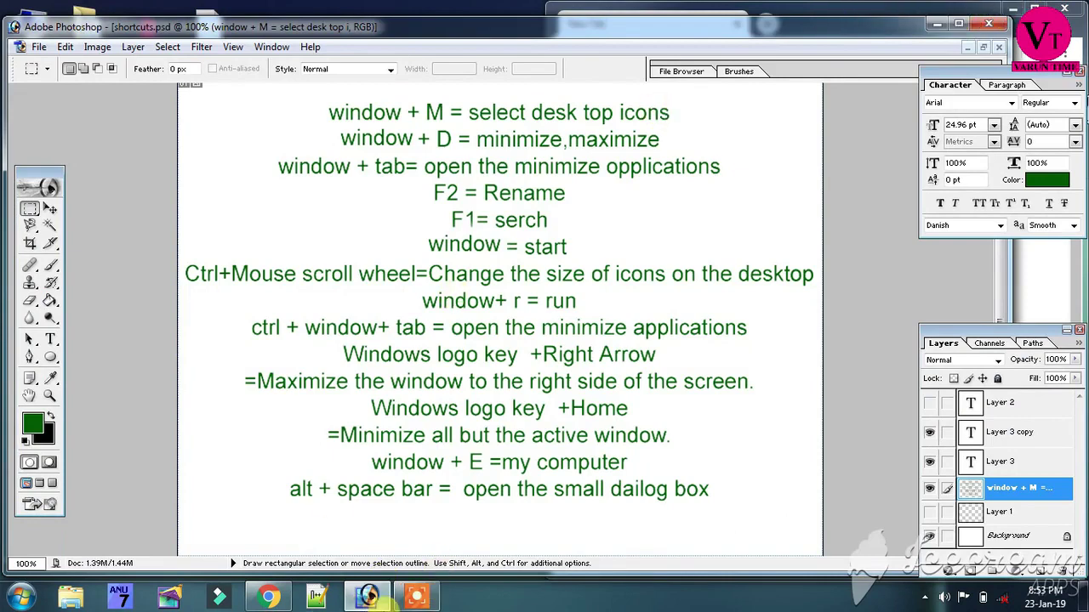
left_click(268, 598)
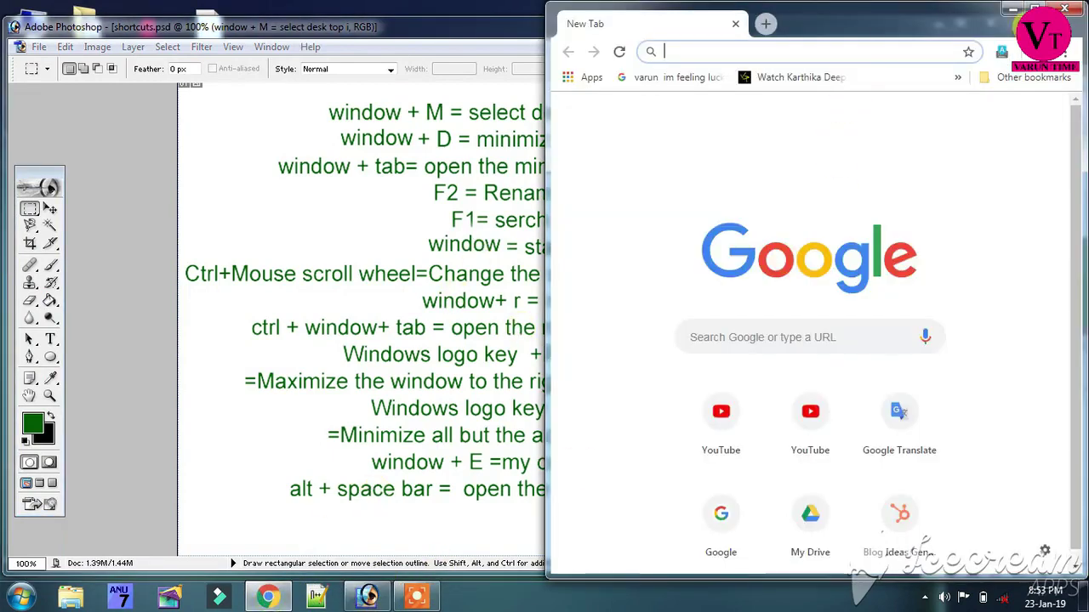
key("super+Up")
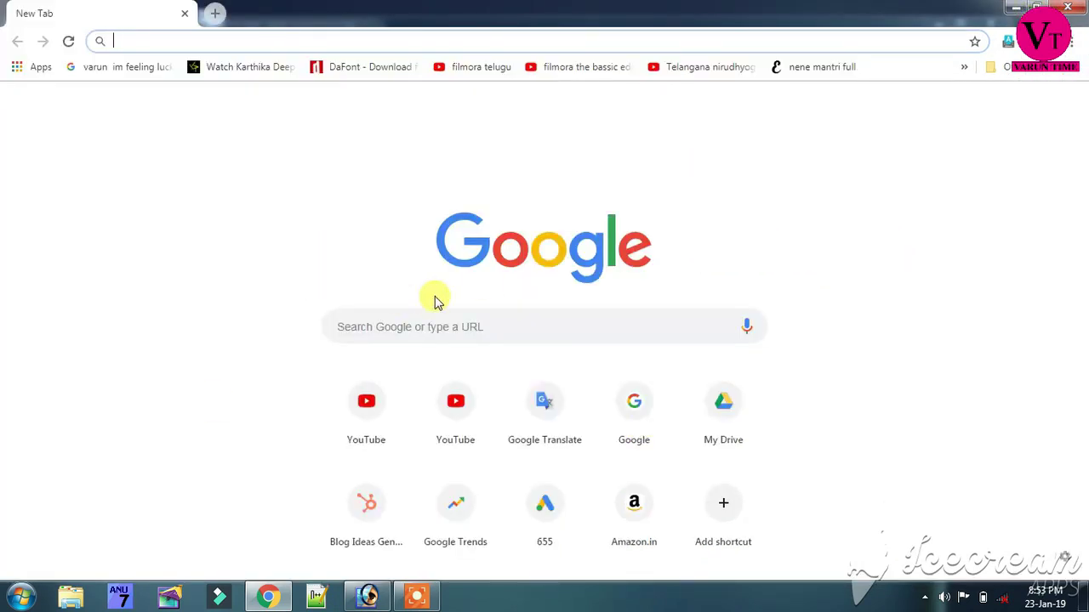
Show the desktop, reopen Chrome and consult the shortcuts.psd list in Photoshop before returning to Chrome.
key("super+d")
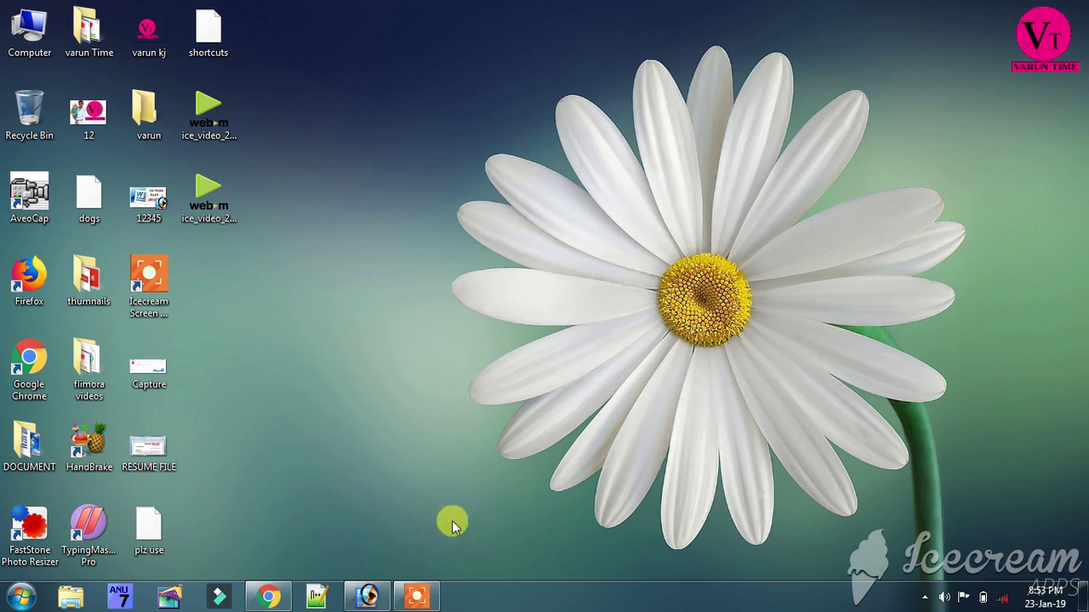
left_click(269, 598)
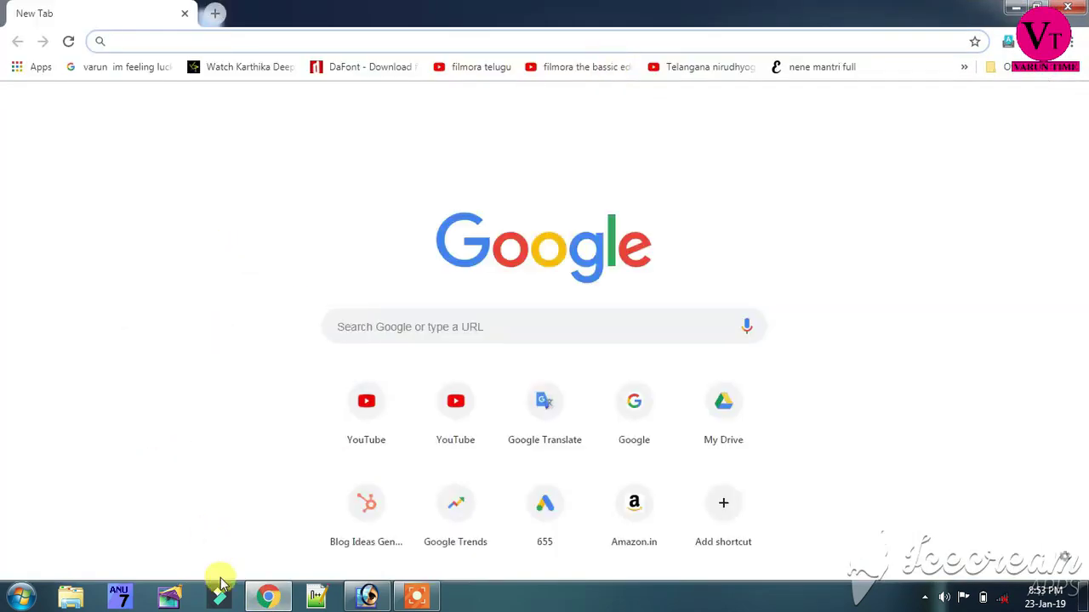
left_click(368, 598)
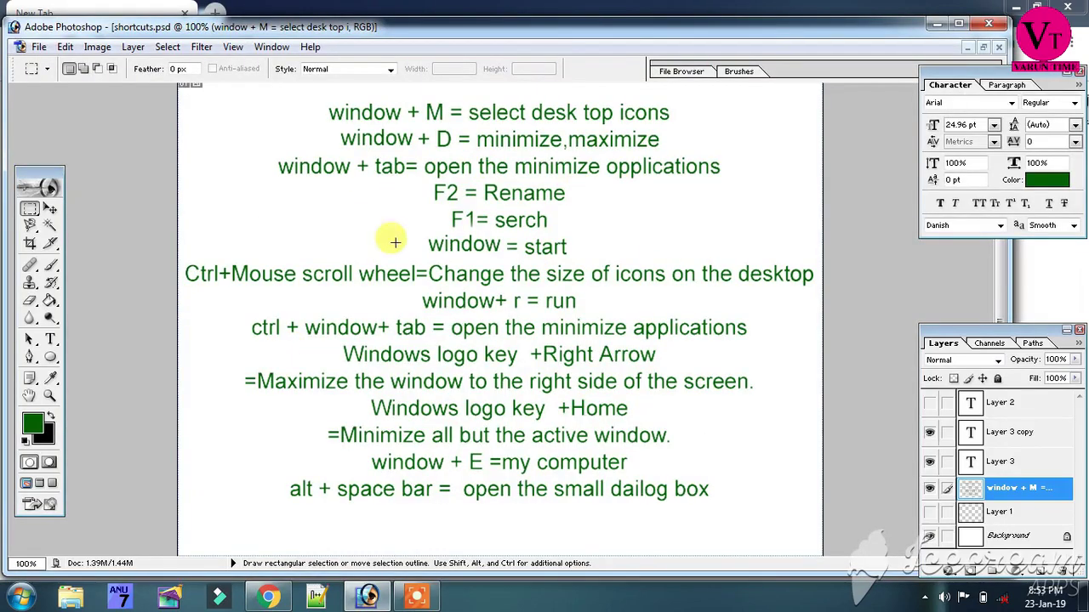
left_click(934, 29)
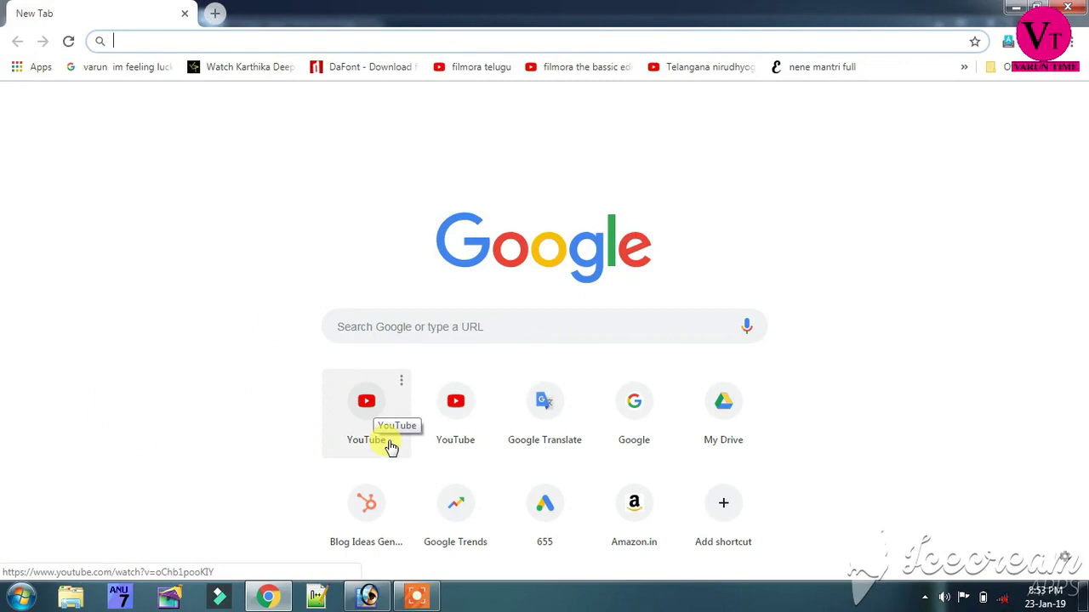
Snap Chrome to the right half of the screen, pull it free from the edge and minimize it.
key("super+Right")
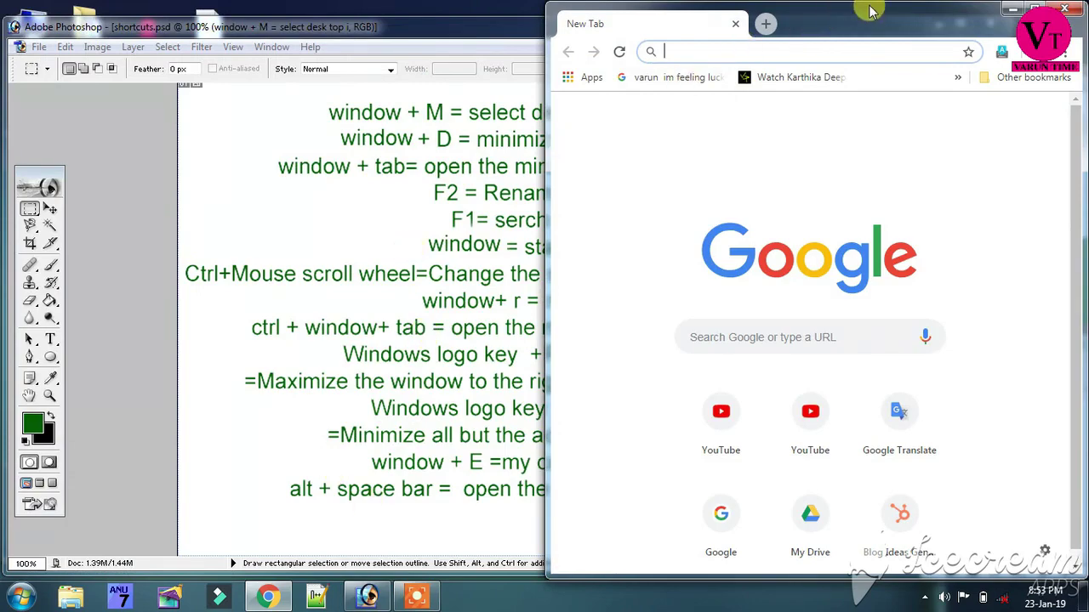
left_click_drag(862, 12, 950, 24)
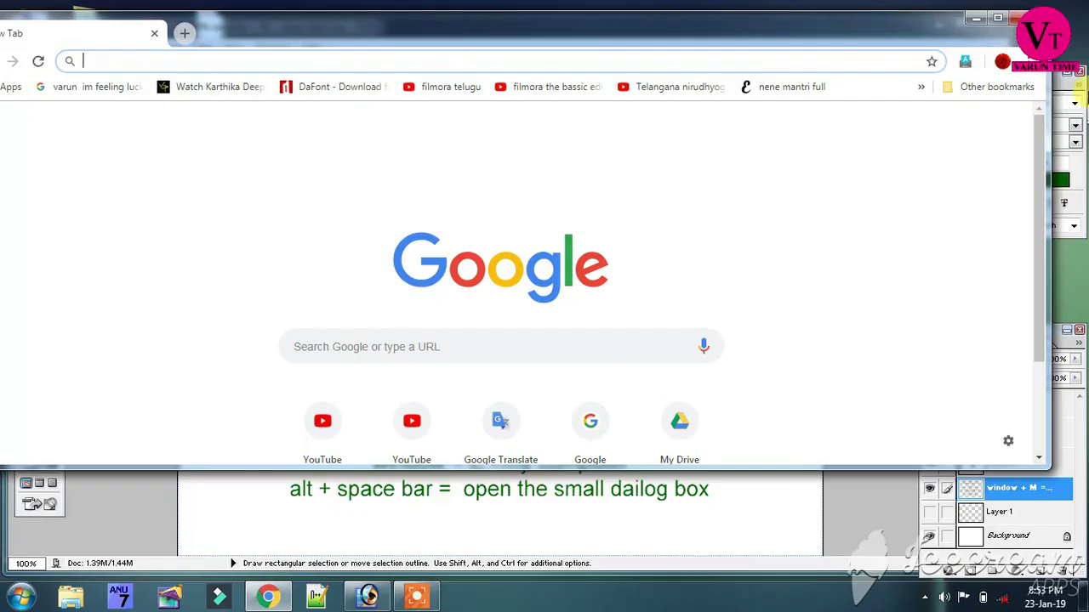
left_click(976, 18)
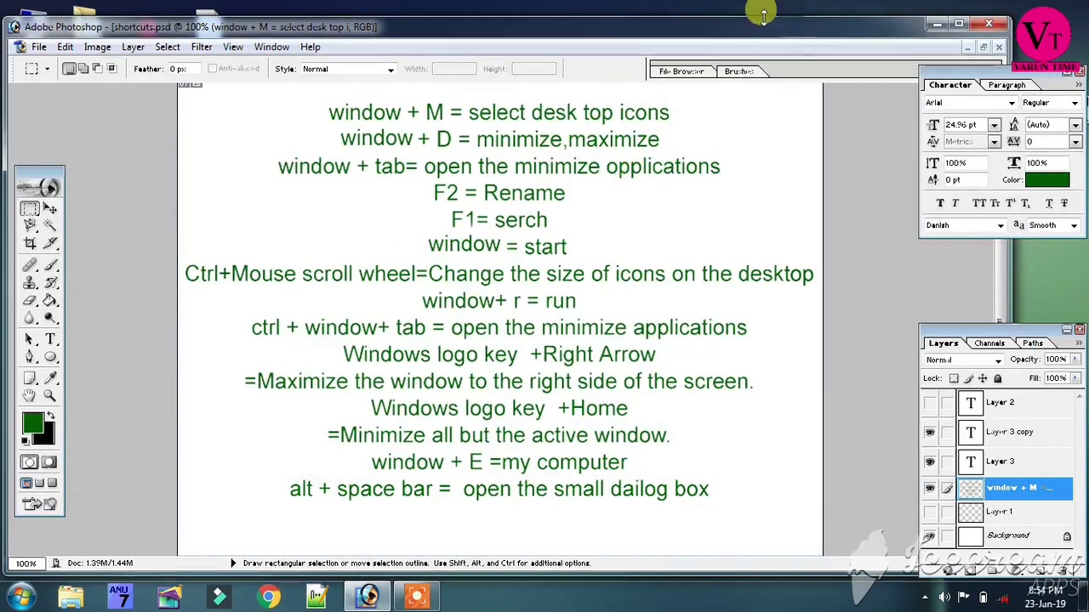
Minimize the Photoshop shortcut list and select all the icons on the desktop.
left_click(936, 23)
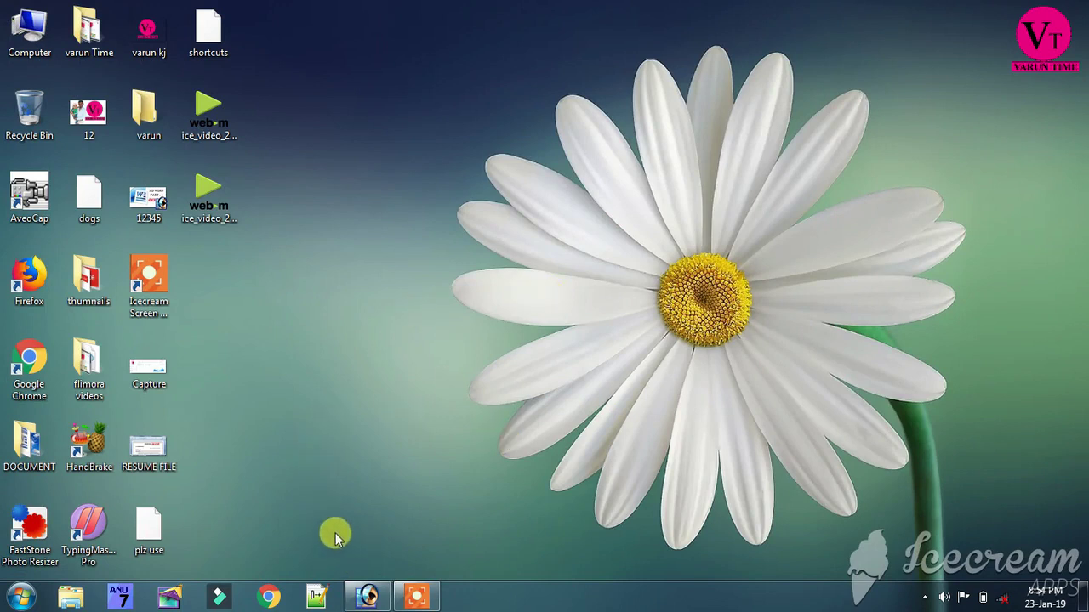
left_click_drag(355, 535, 16, 21)
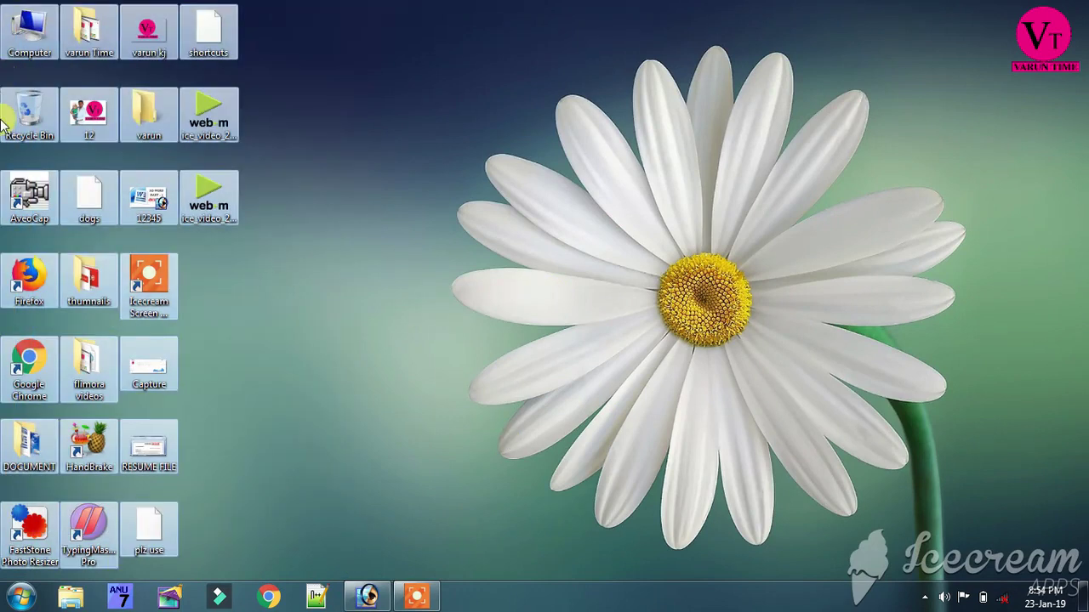
left_click(400, 333)
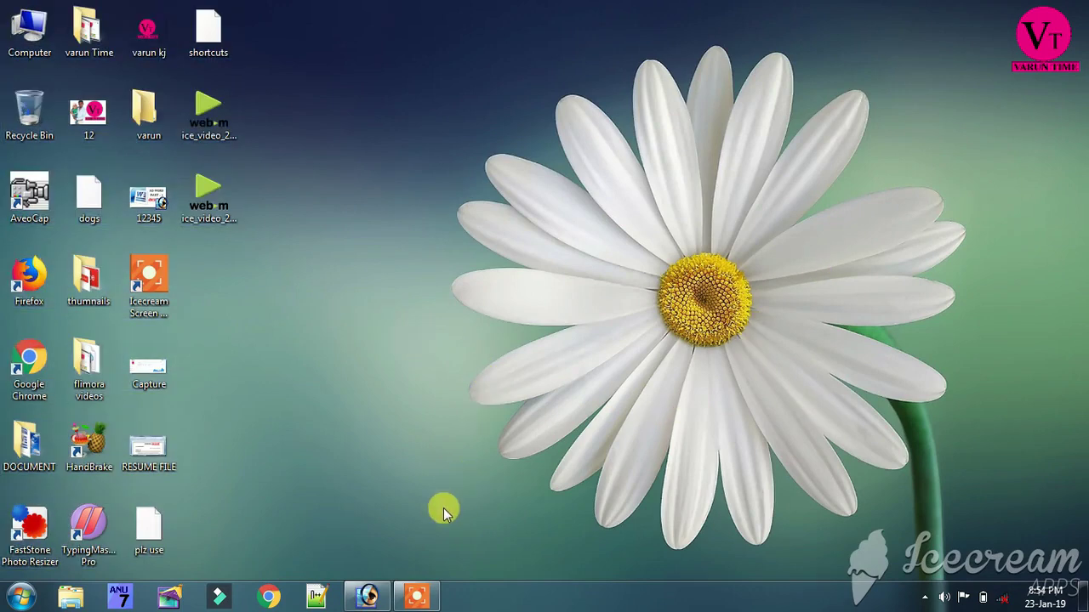
left_click_drag(393, 530, 13, 8)
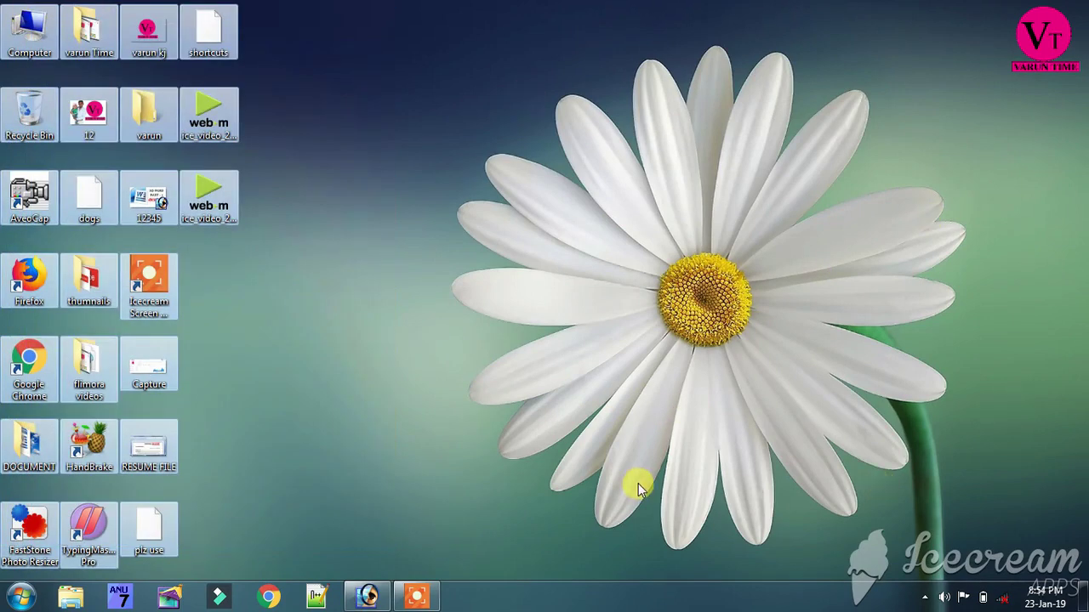
Resize the selected desktop icons up to the largest size and back down to small, and clear the selection.
key("F5")
key("F5")
key("F5")
key("F5")
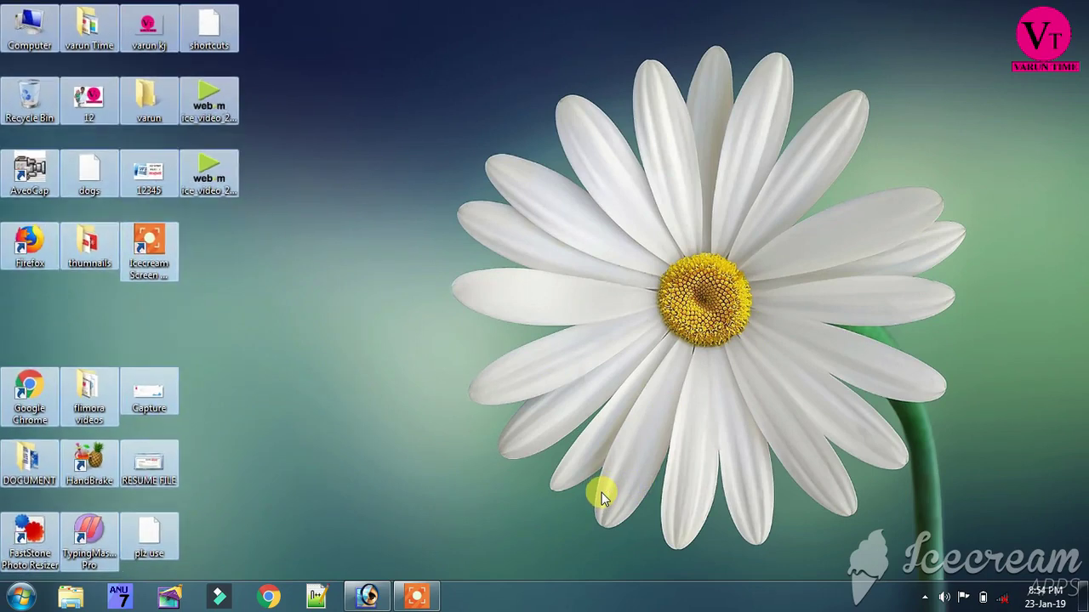
scroll(602, 492, "up", 6)
scroll(602, 498, "down", 5)
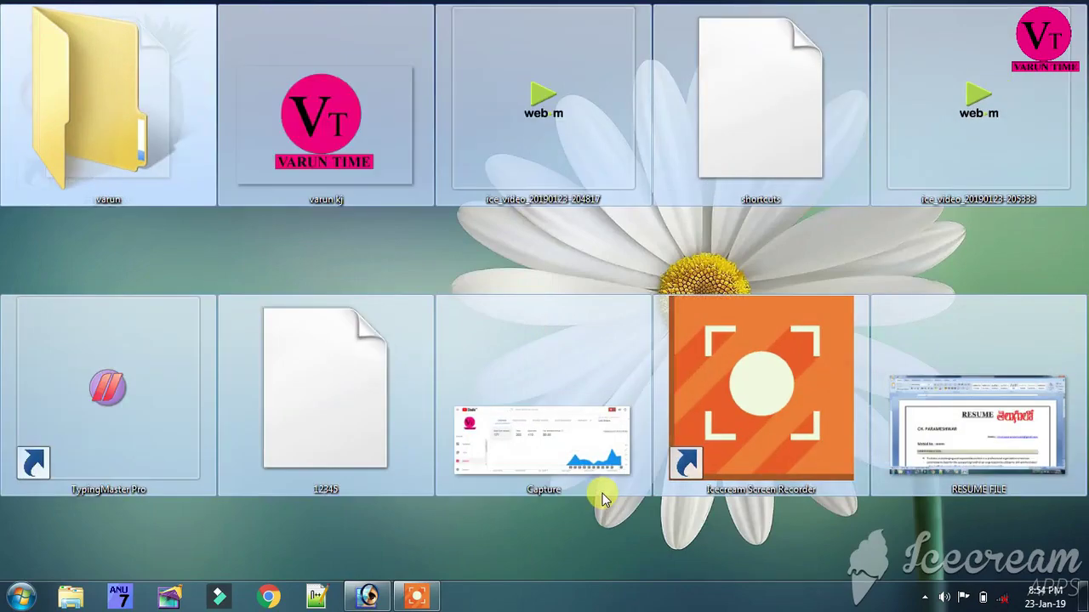
scroll(602, 514, "down", 3)
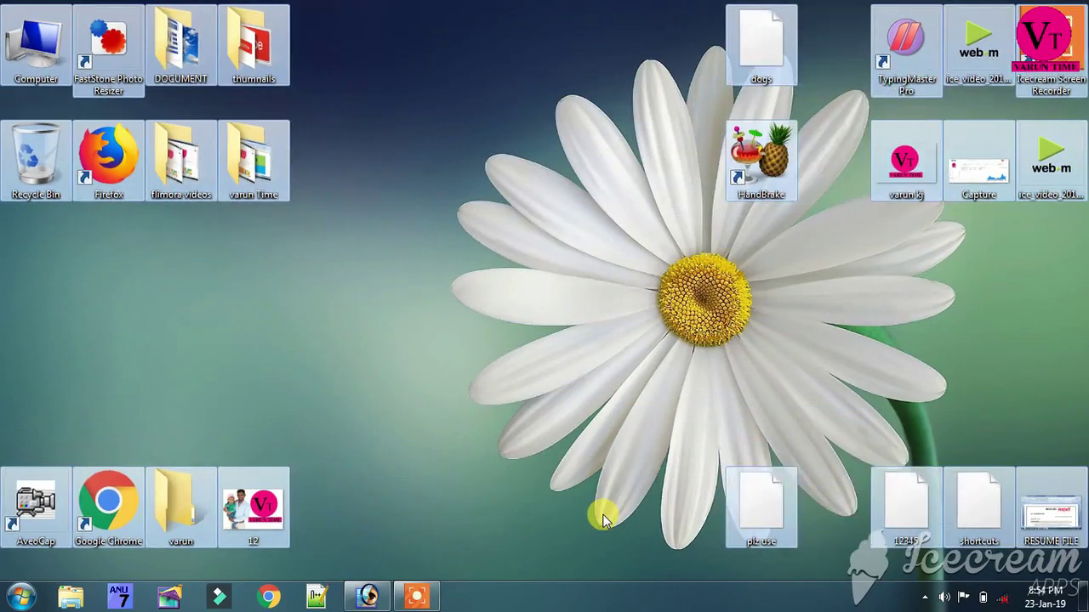
scroll(602, 520, "down", 2)
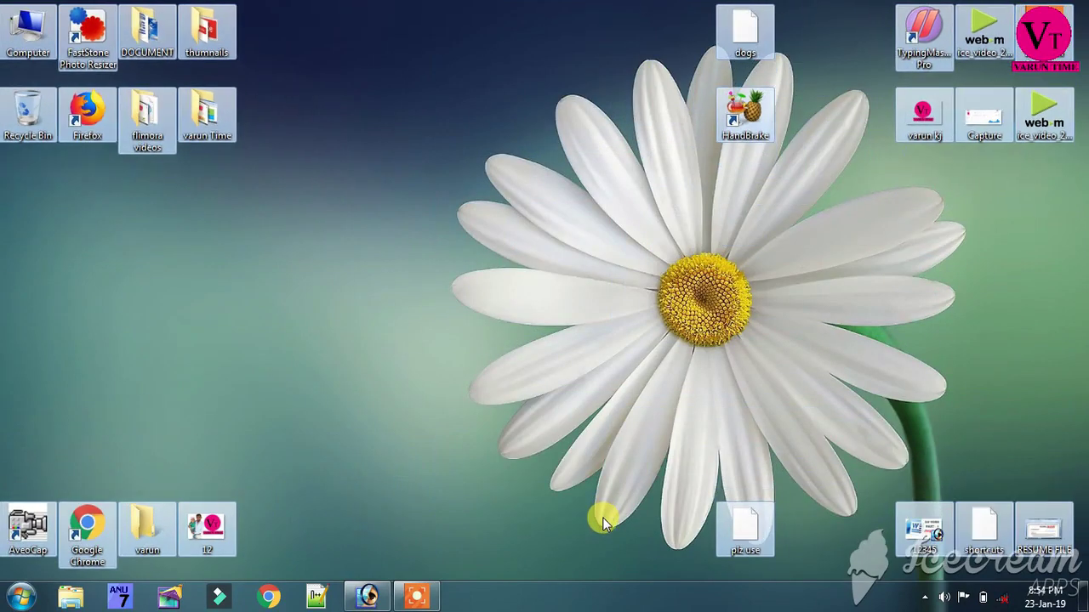
scroll(601, 520, "down", 1)
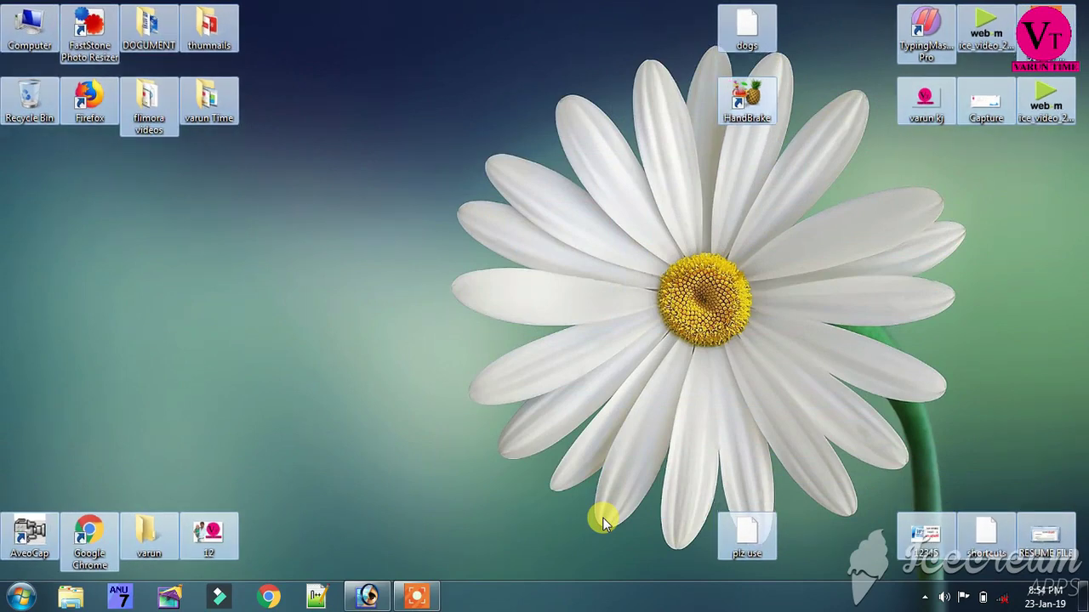
scroll(919, 328, "up", 2)
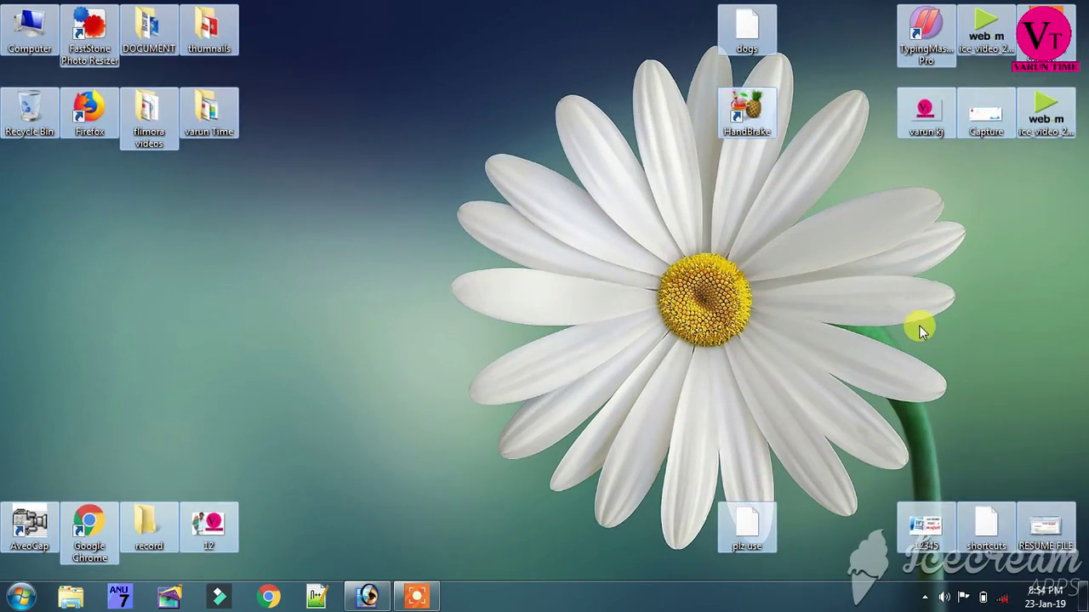
left_click(1069, 291)
scroll(1069, 292, "down", 1)
Move the group of icons containing dogs, TypingMaster Pro, HandBrake, Capture and Icecream Screen Recorder below the Recycle Bin and Firefox icons.
left_click_drag(695, 40, 1045, 204)
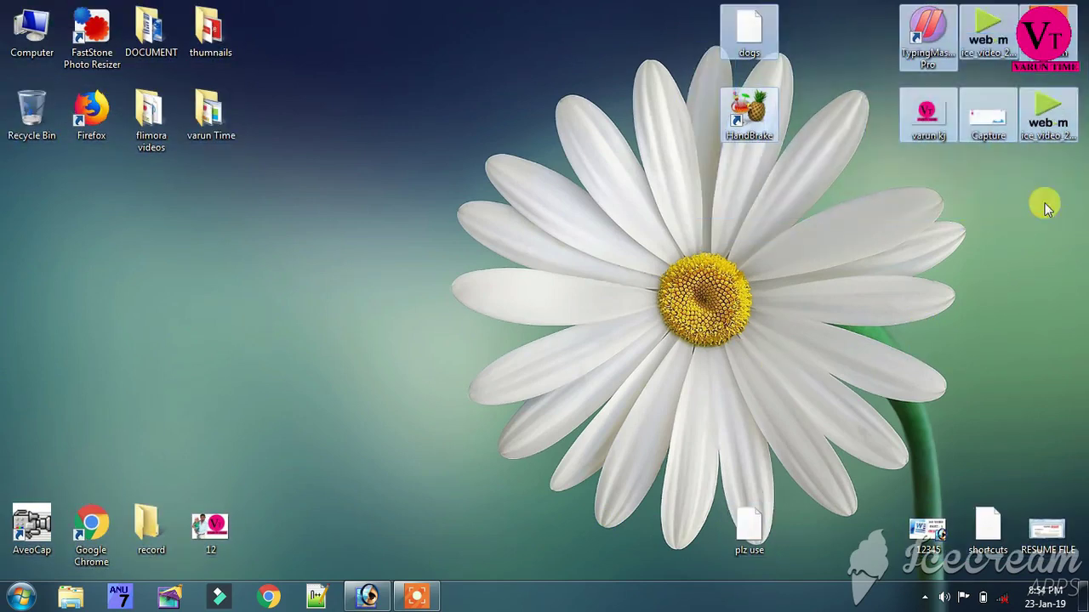
left_click_drag(926, 127, 25, 289)
left_click(230, 306)
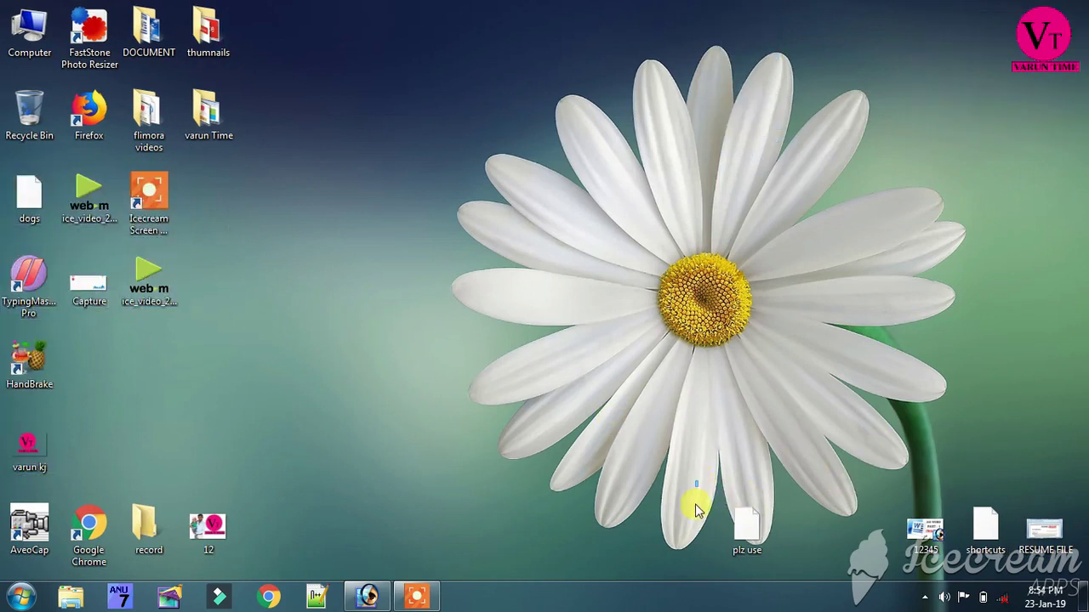
Move the plz use, 12345, shortcuts and RESUME FILE icons together into the same row as HandBrake.
left_click_drag(697, 481, 1085, 582)
left_click_drag(735, 536, 136, 370)
left_click(284, 449)
Move the 12345, shortcuts and RESUME FILE icons into the row directly above Google Chrome and the record folder.
left_click_drag(274, 303, 463, 407)
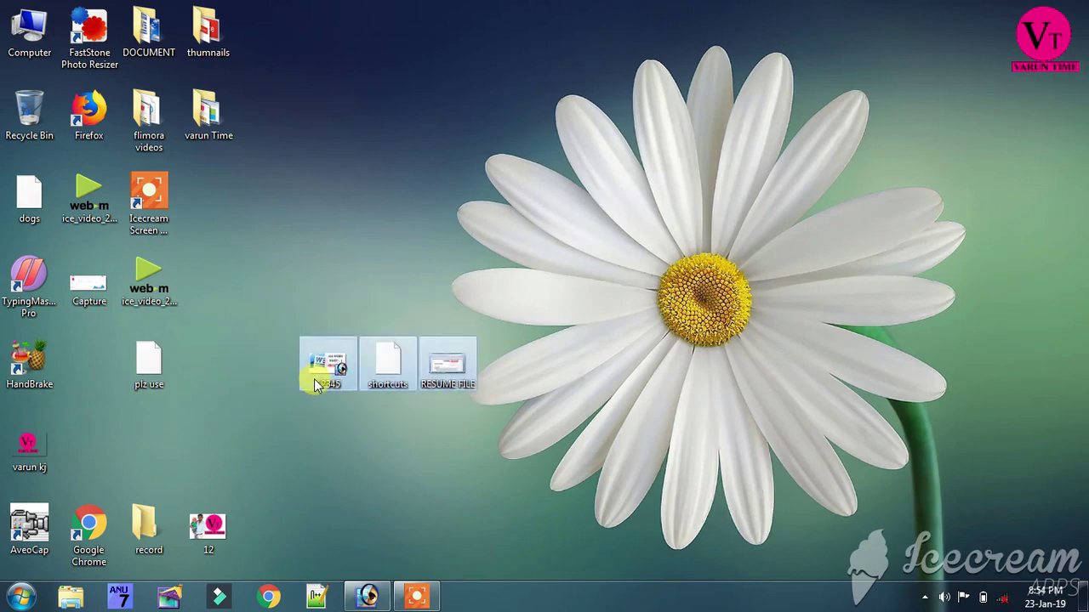
left_click_drag(313, 377, 70, 476)
left_click_drag(272, 340, 494, 403)
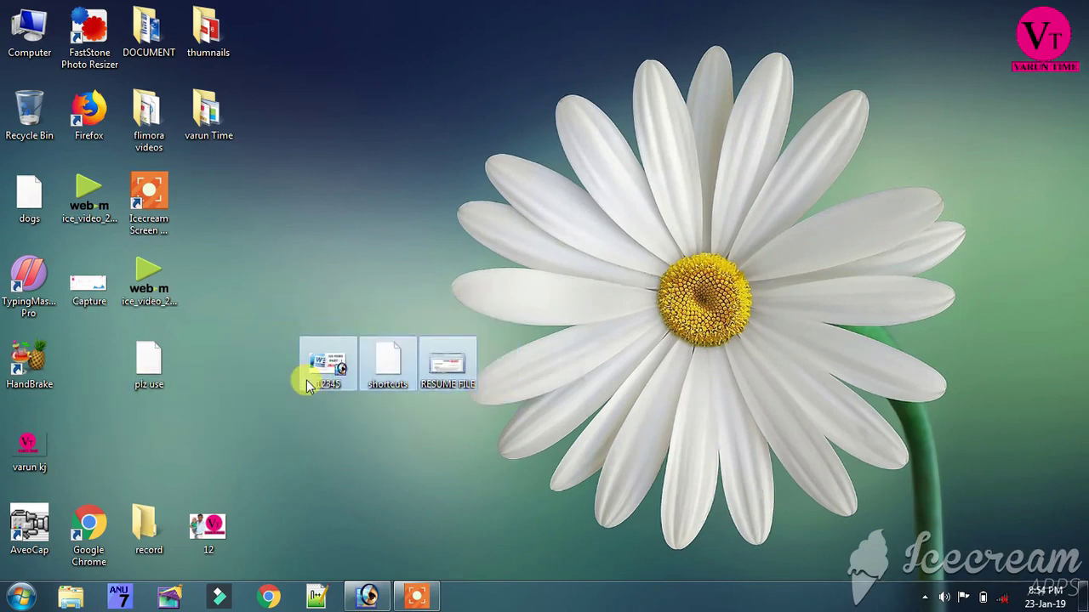
left_click_drag(306, 377, 89, 446)
left_click(508, 569)
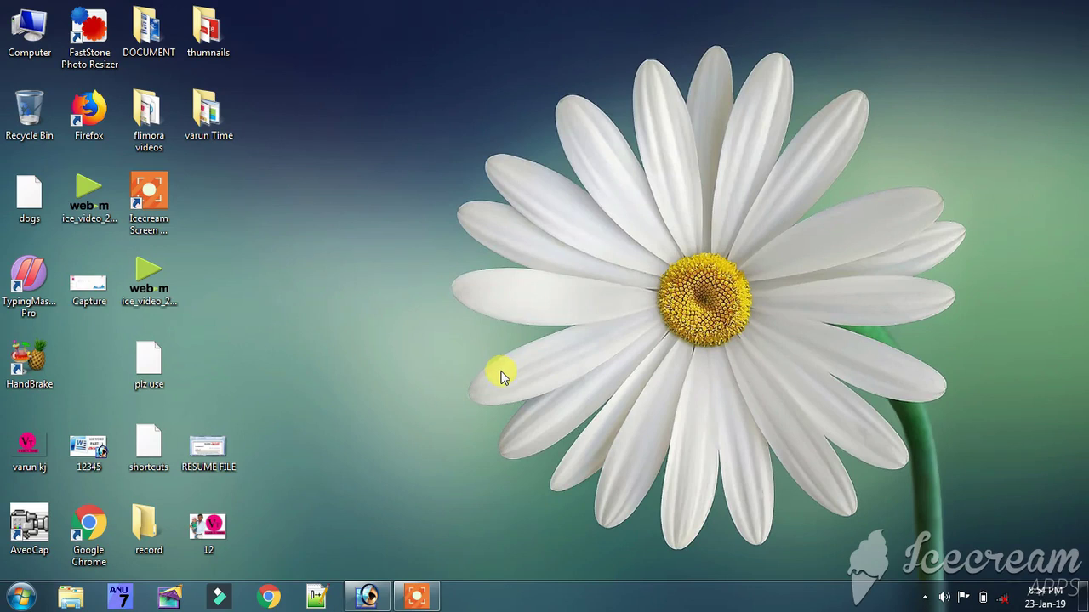
Switch to Icecream Screen Recorder and stop the recording.
left_click(416, 594)
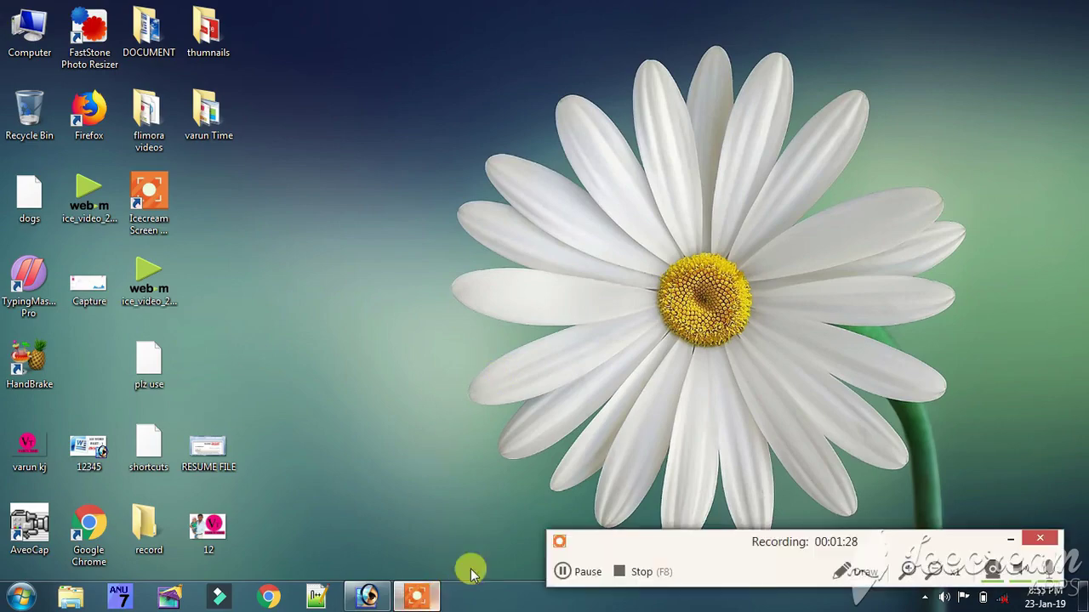
left_click(615, 574)
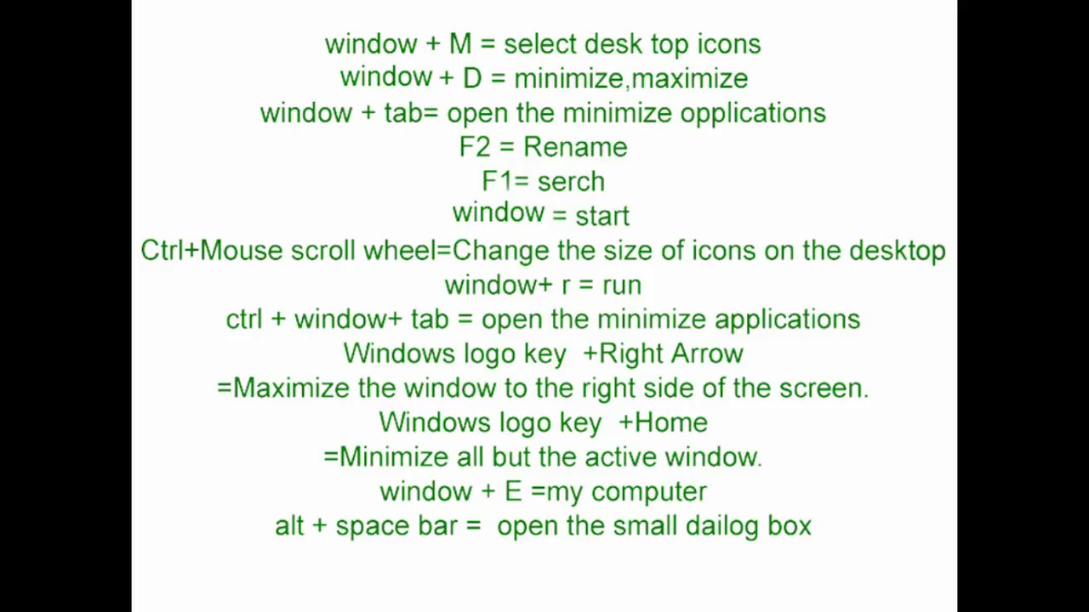